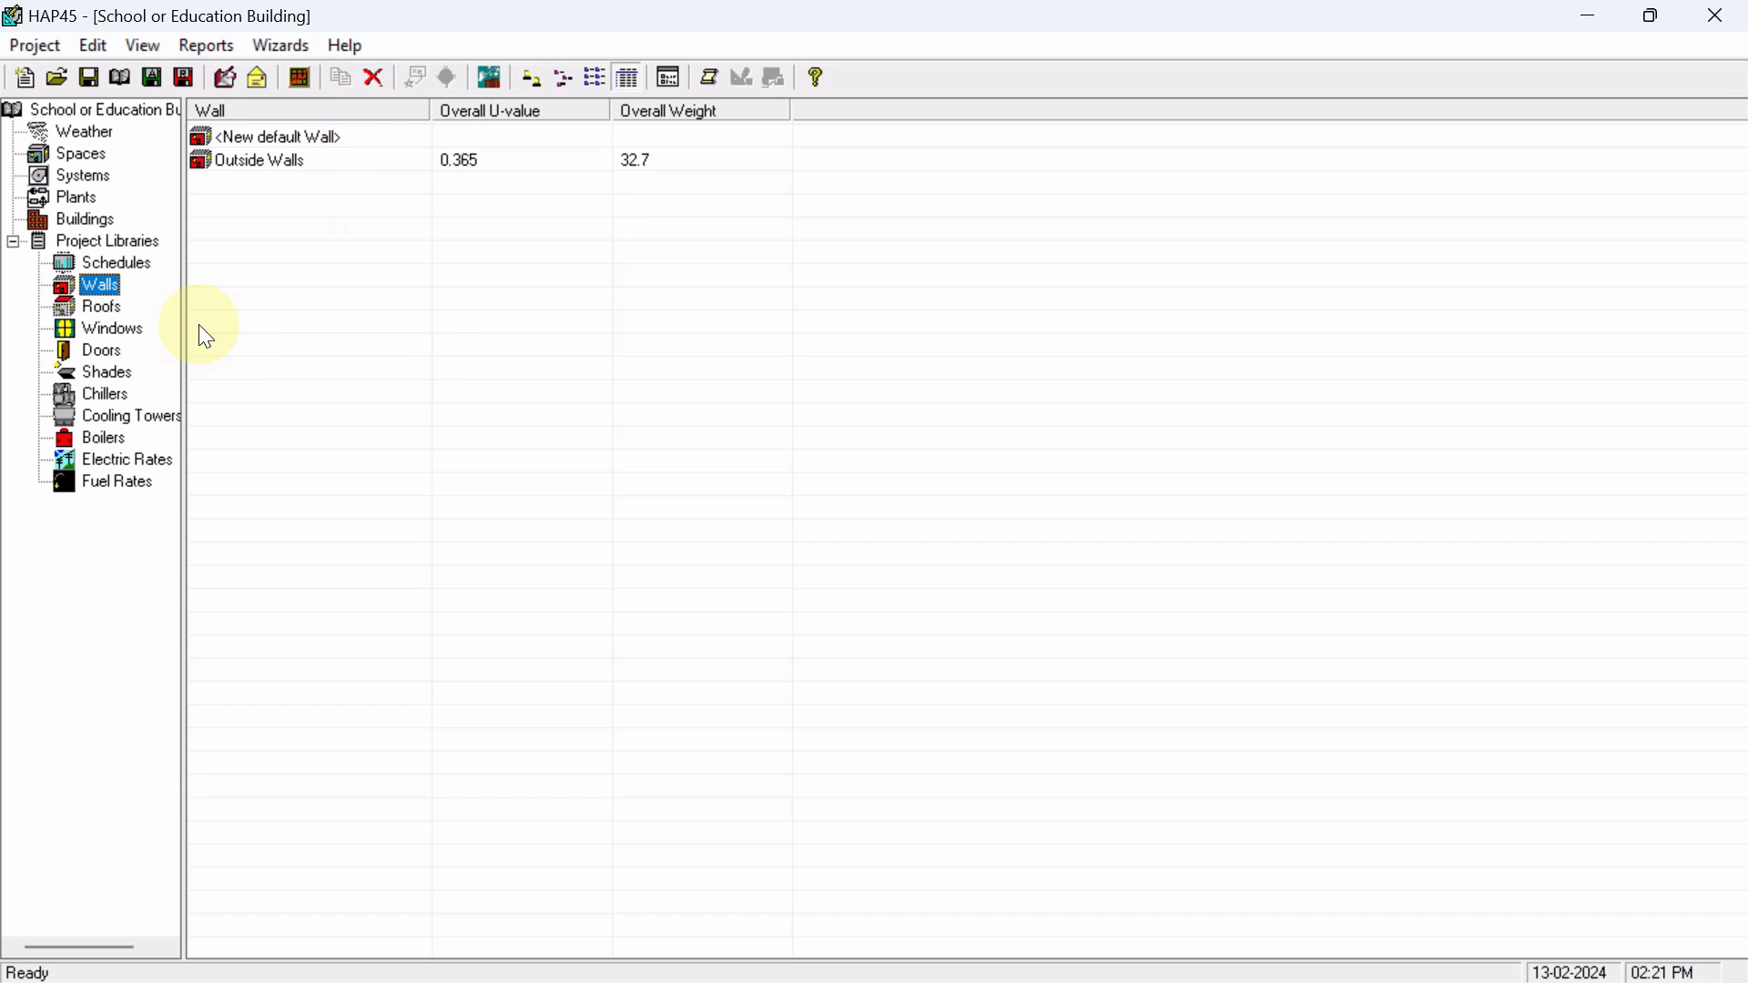
# - Open Project Libraries and list the Roofs library, which holds only the new default roof
pyautogui.click(127, 242)
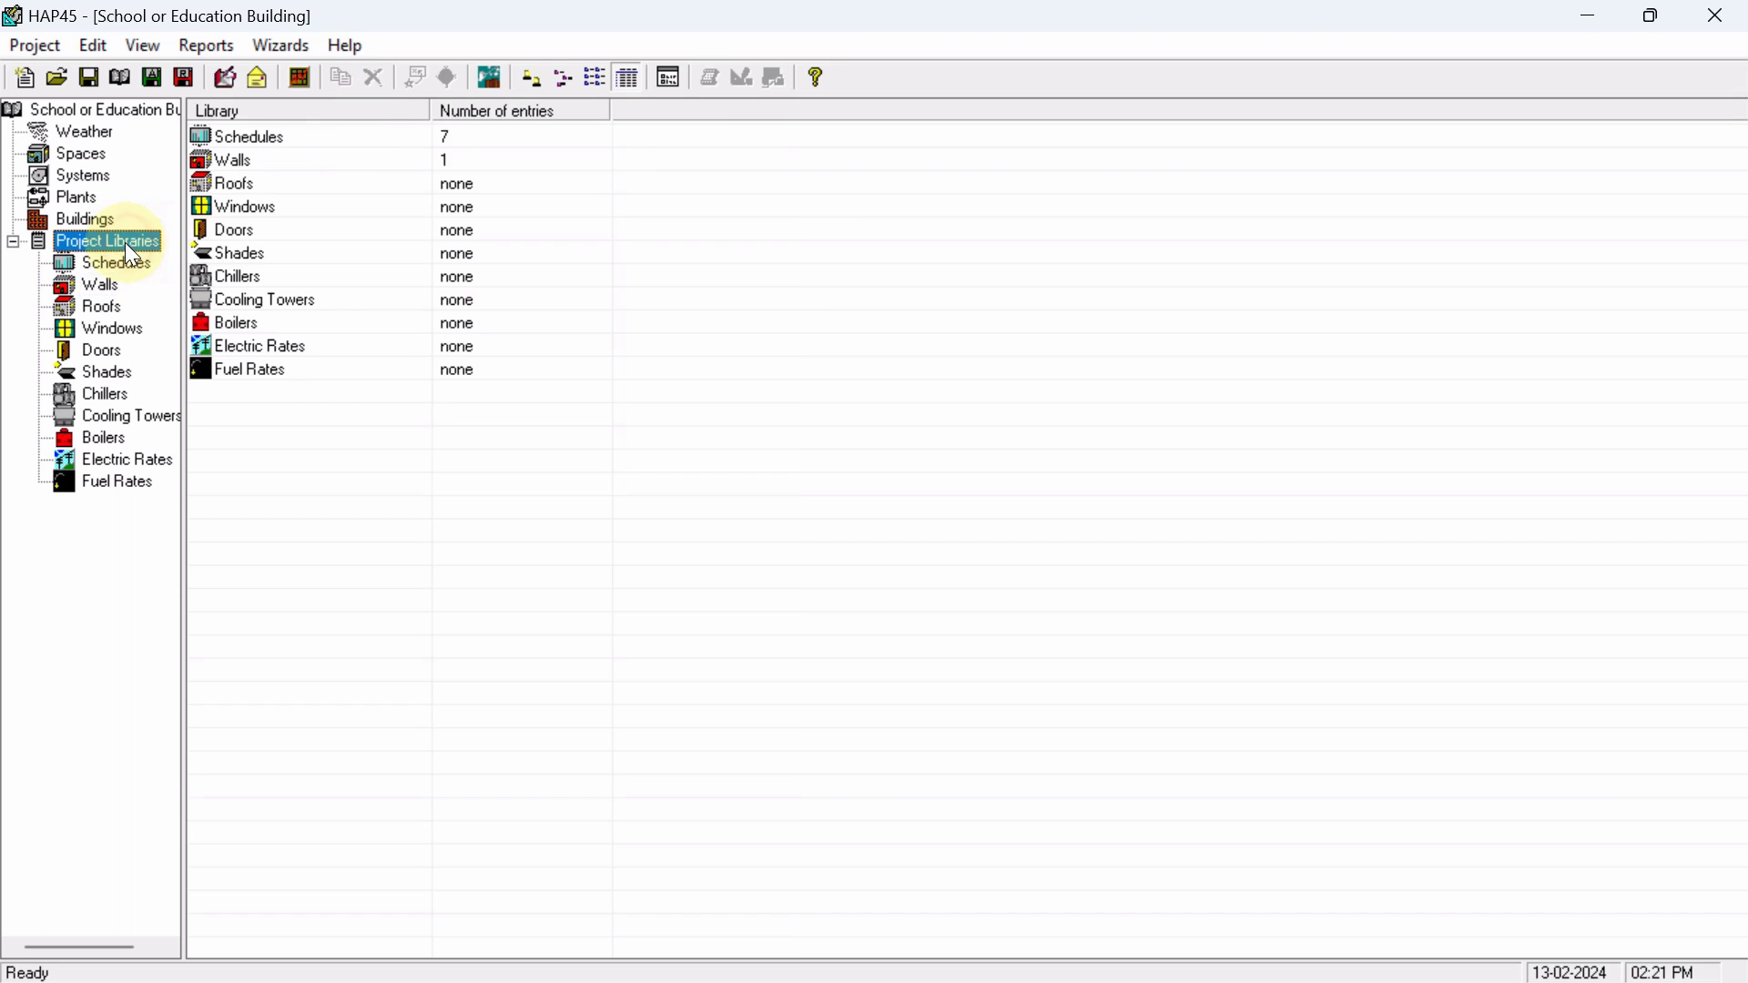
pyautogui.click(104, 306)
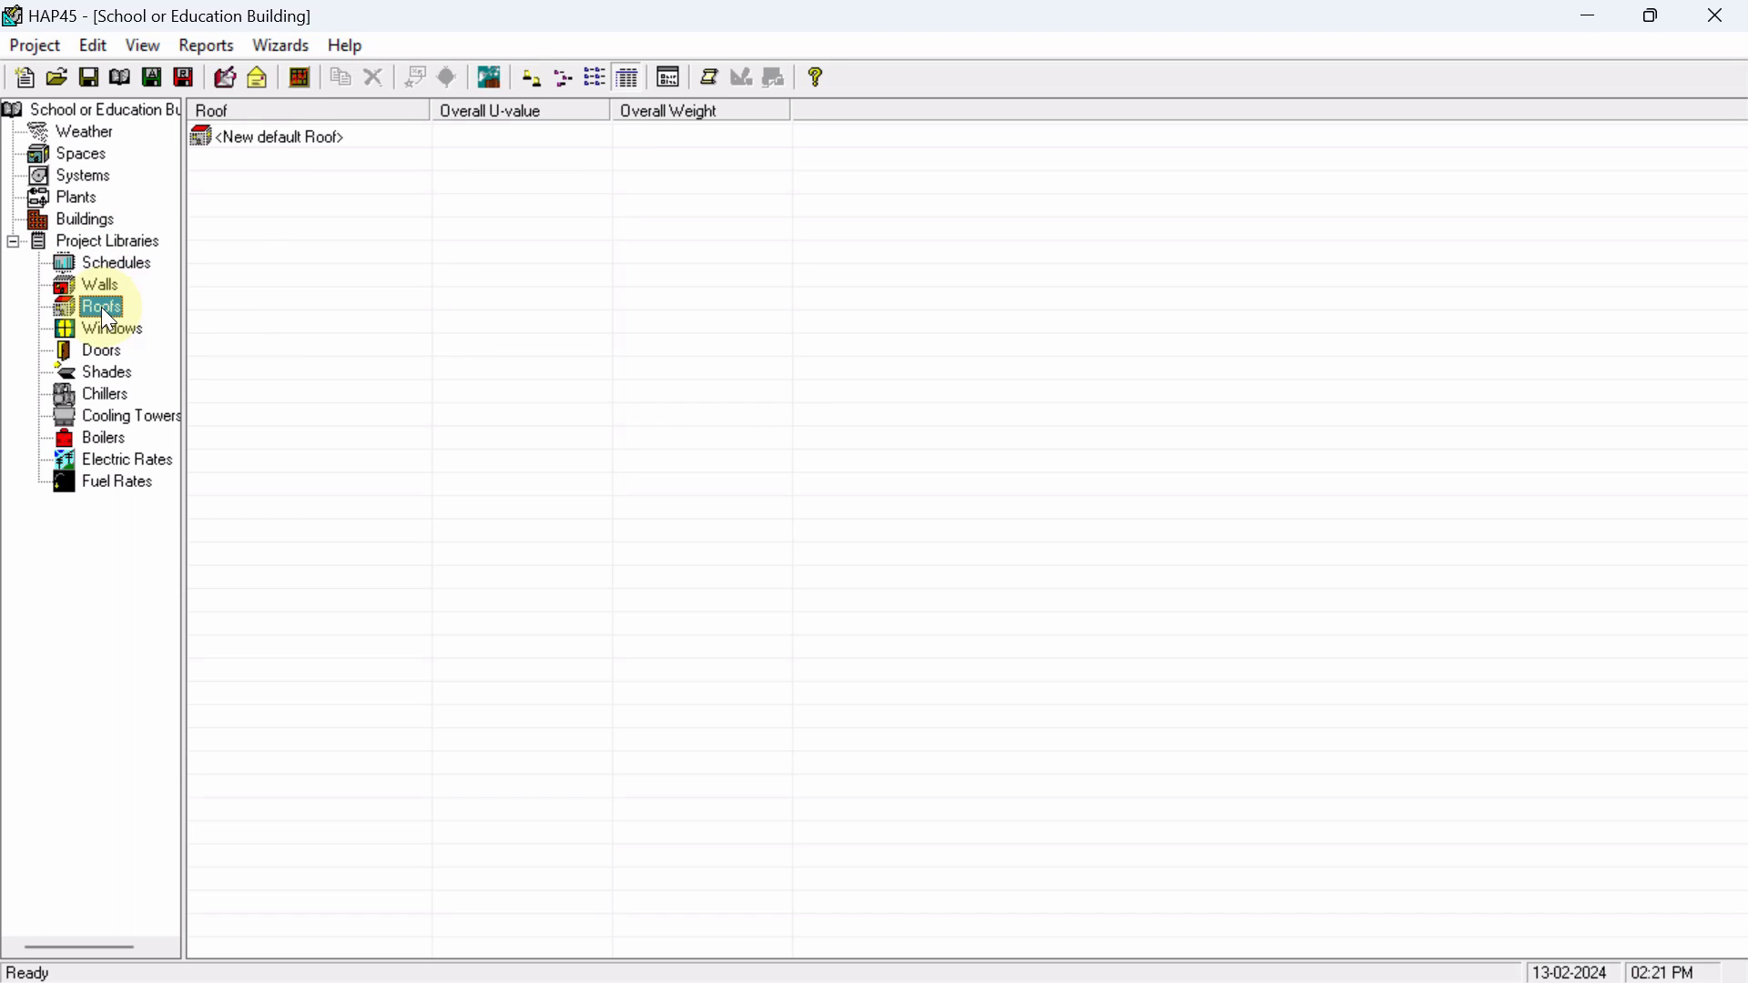
# - Create a new roof assembly from the default entry and name it 'Roof'
pyautogui.doubleClick(264, 142)
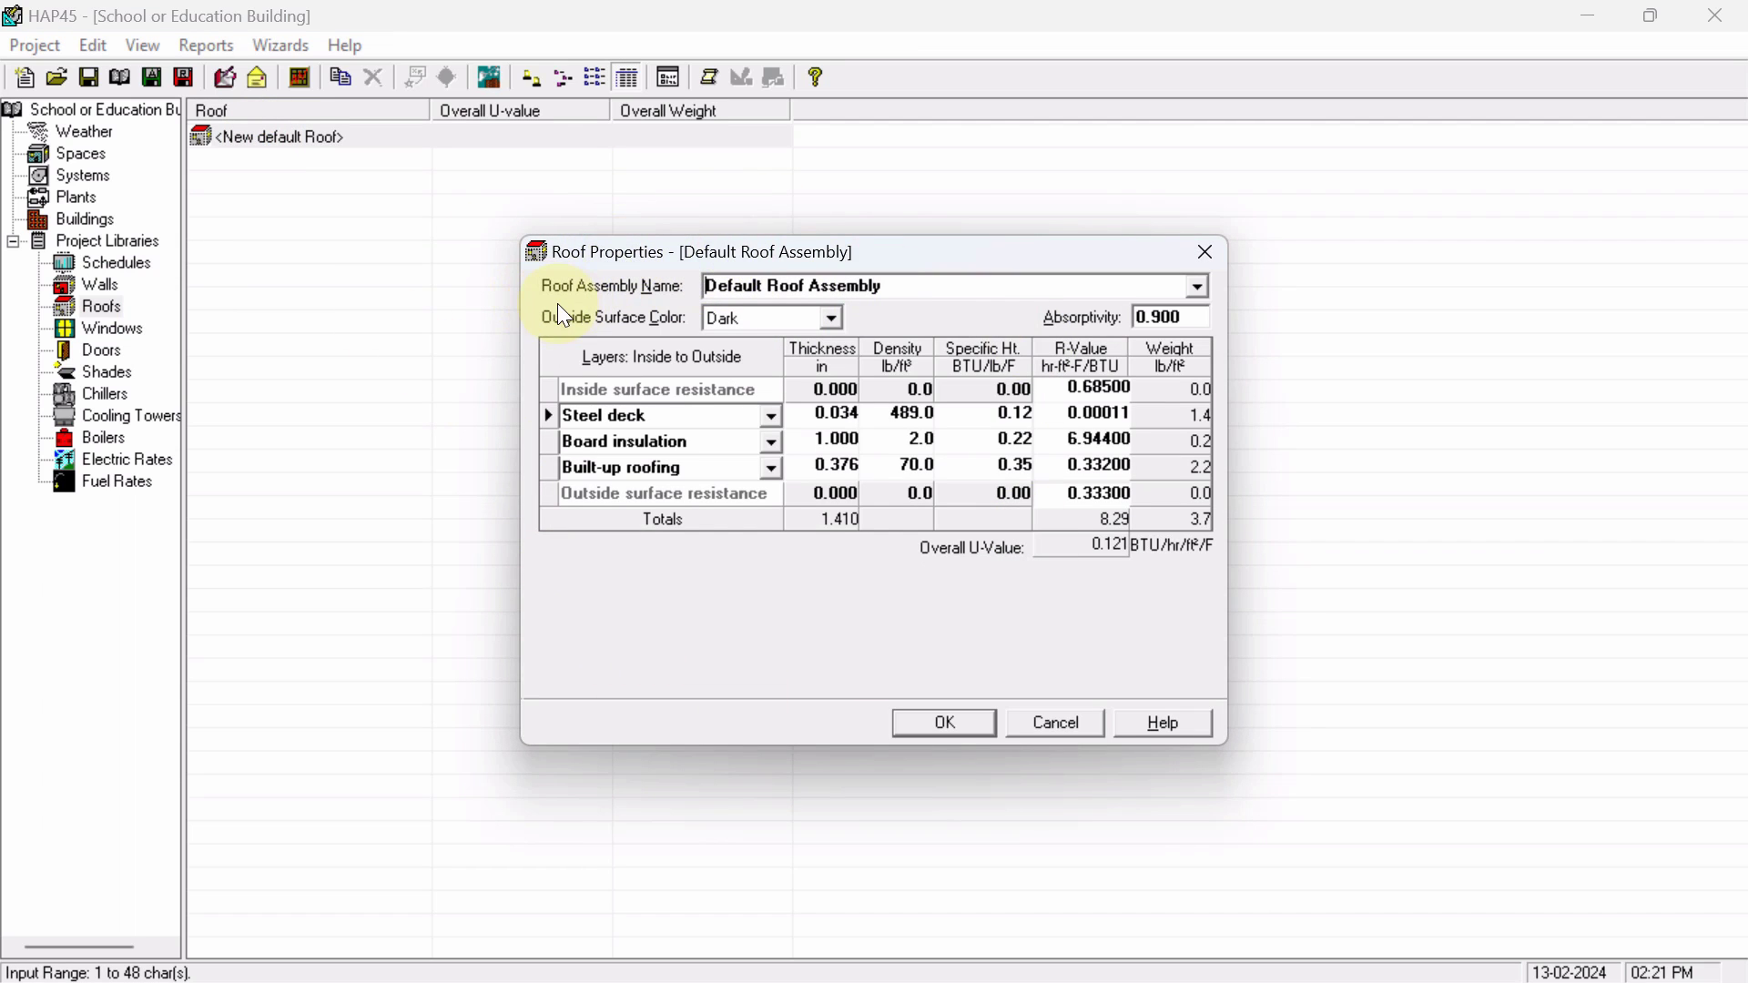
pyautogui.click(924, 285)
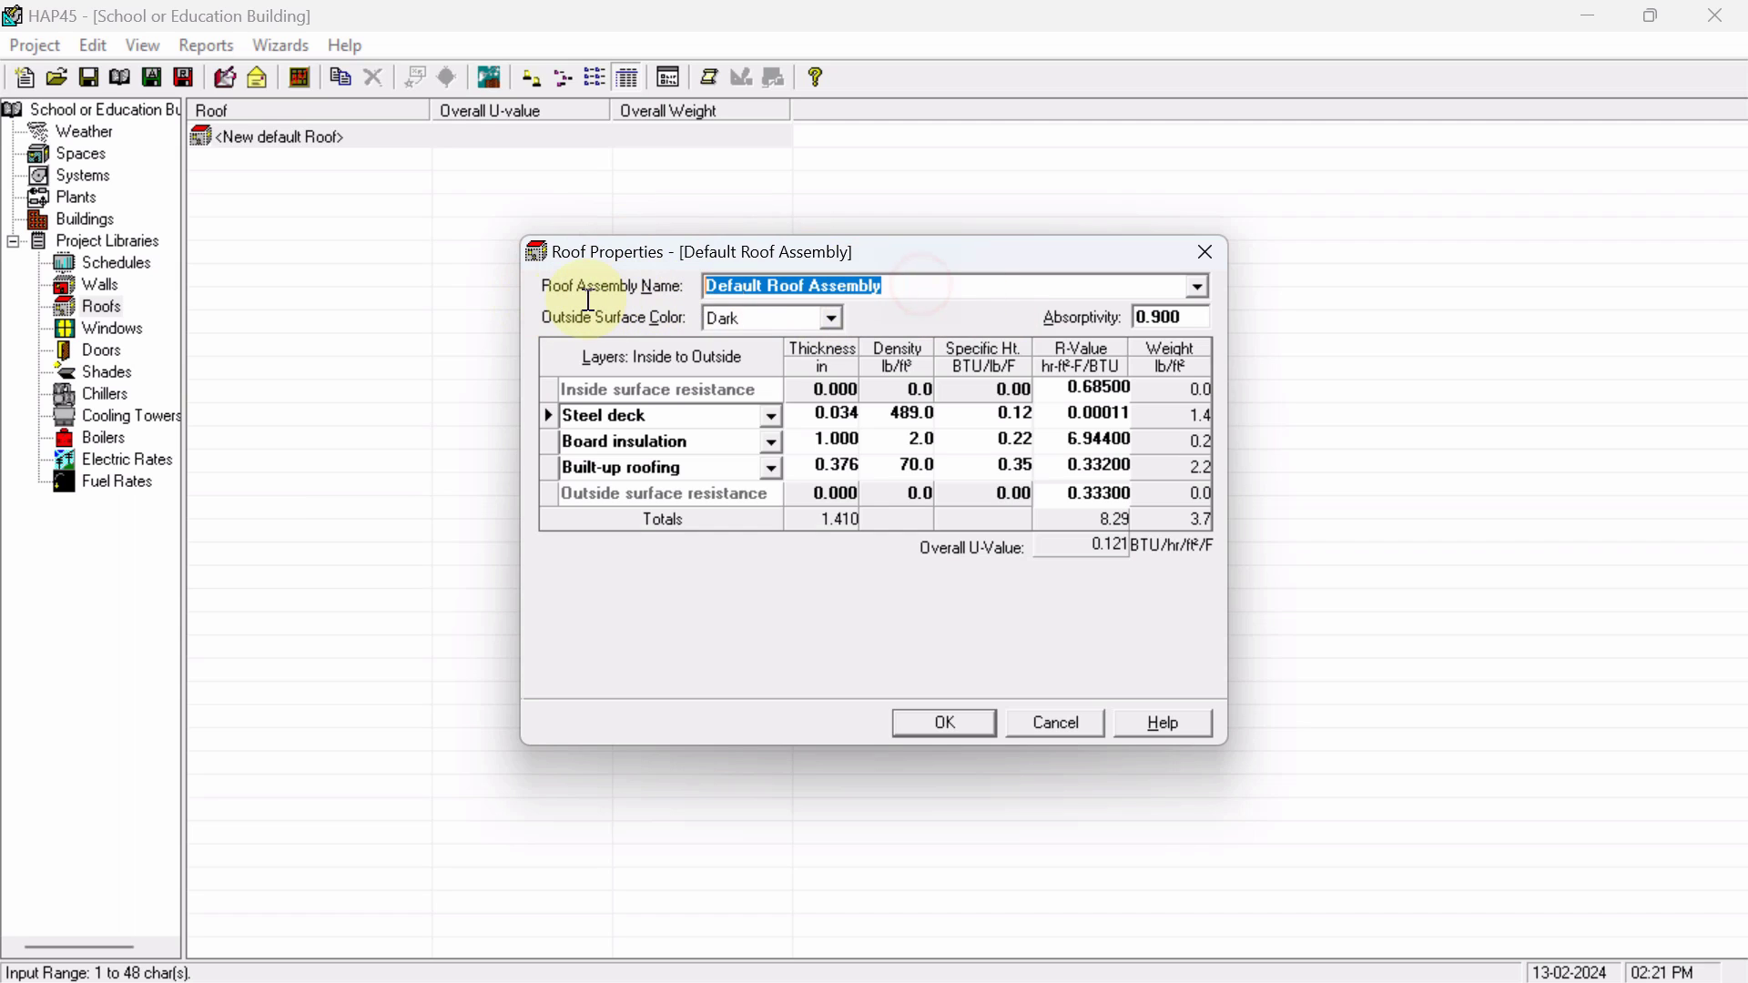
pyautogui.write('Roof')
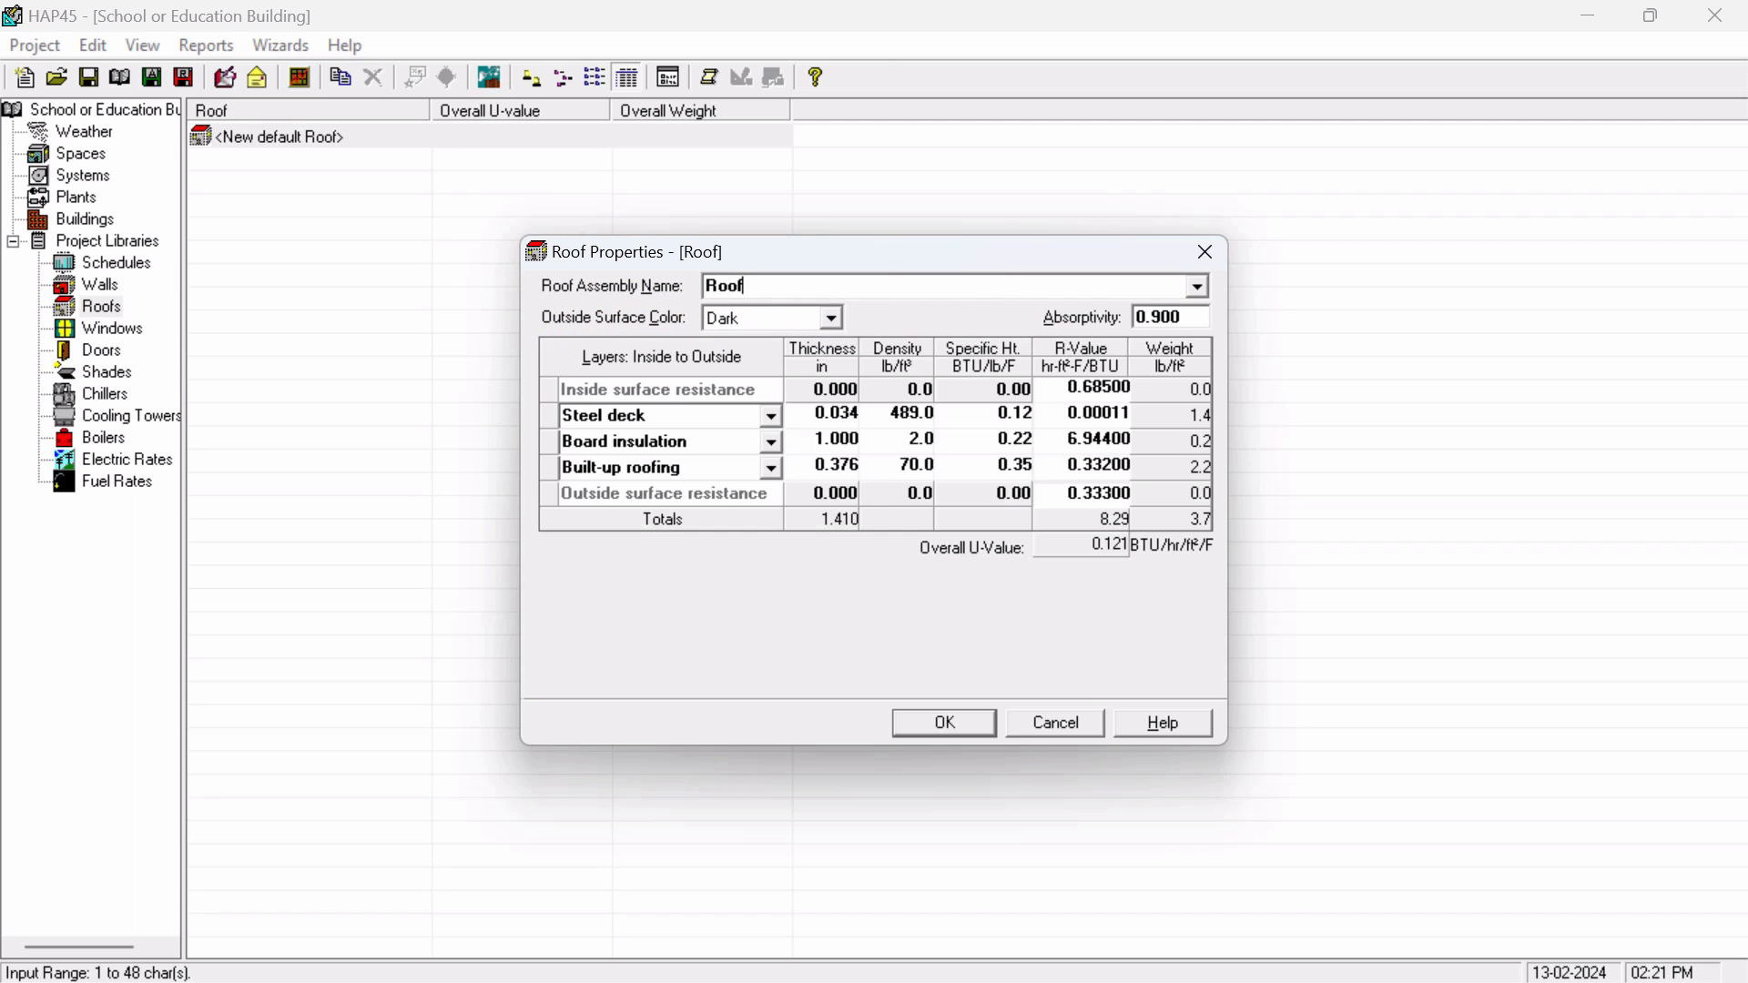
# - Try Light and Medium, then set the outside surface colour to Dark (absorptivity 0.900)
pyautogui.click(832, 319)
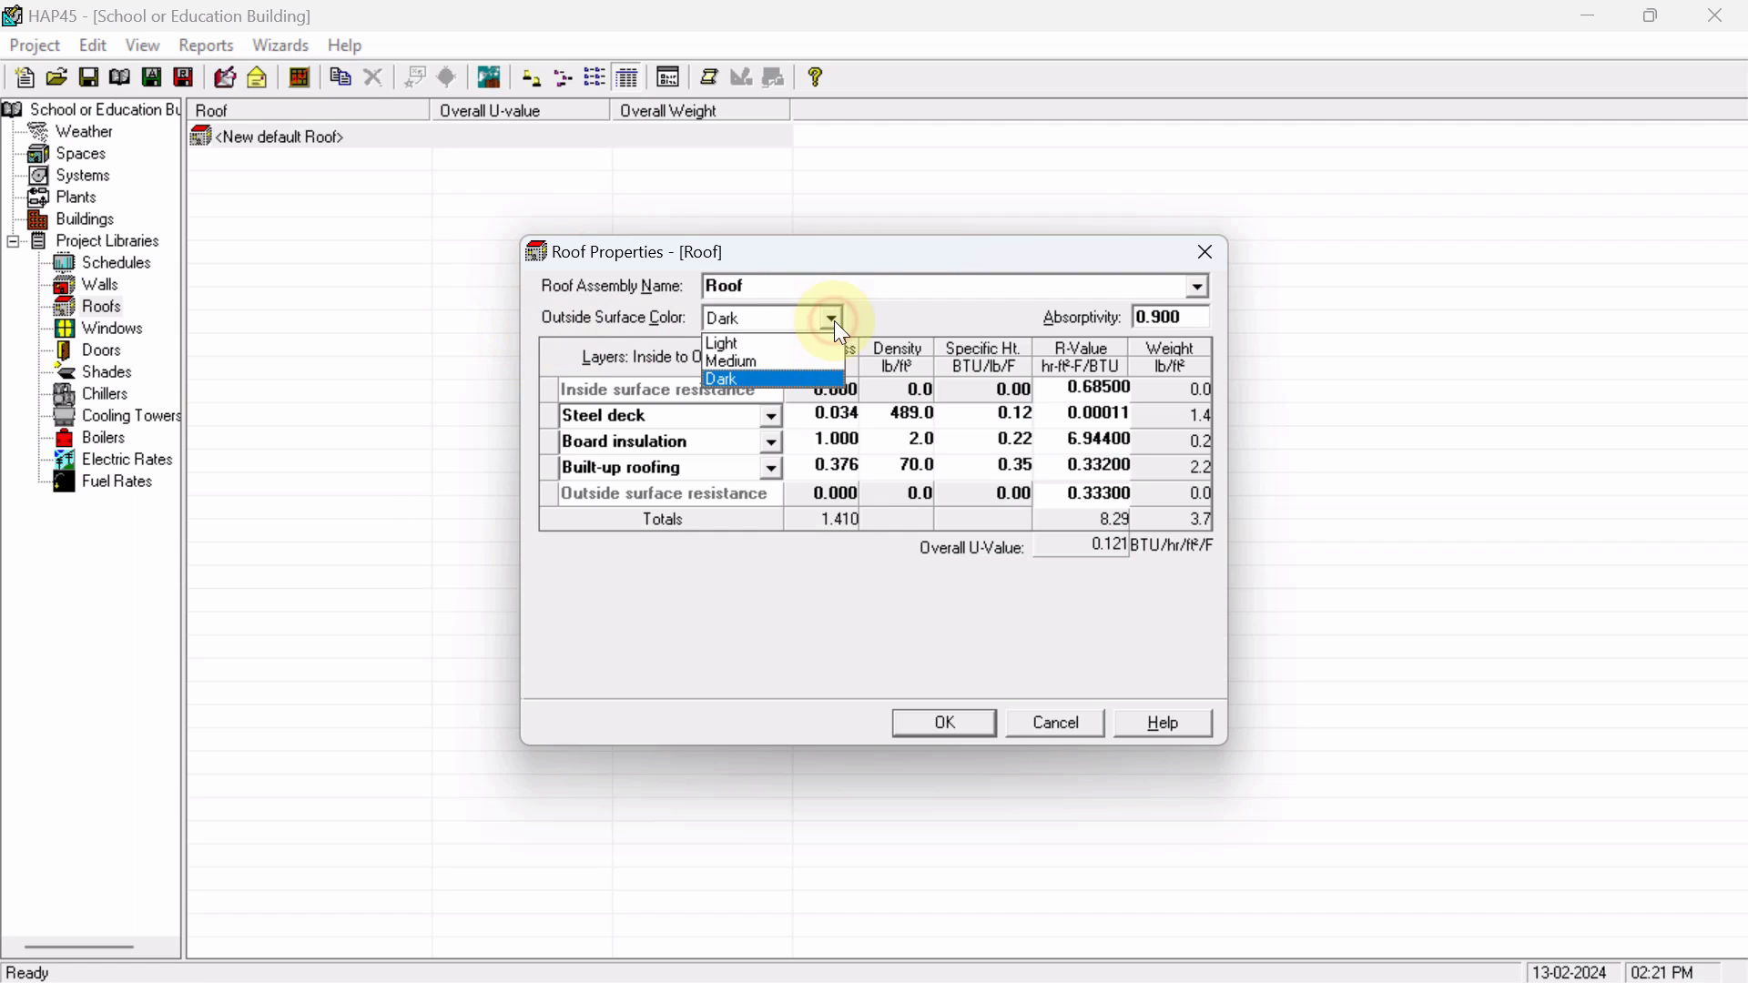
pyautogui.click(733, 342)
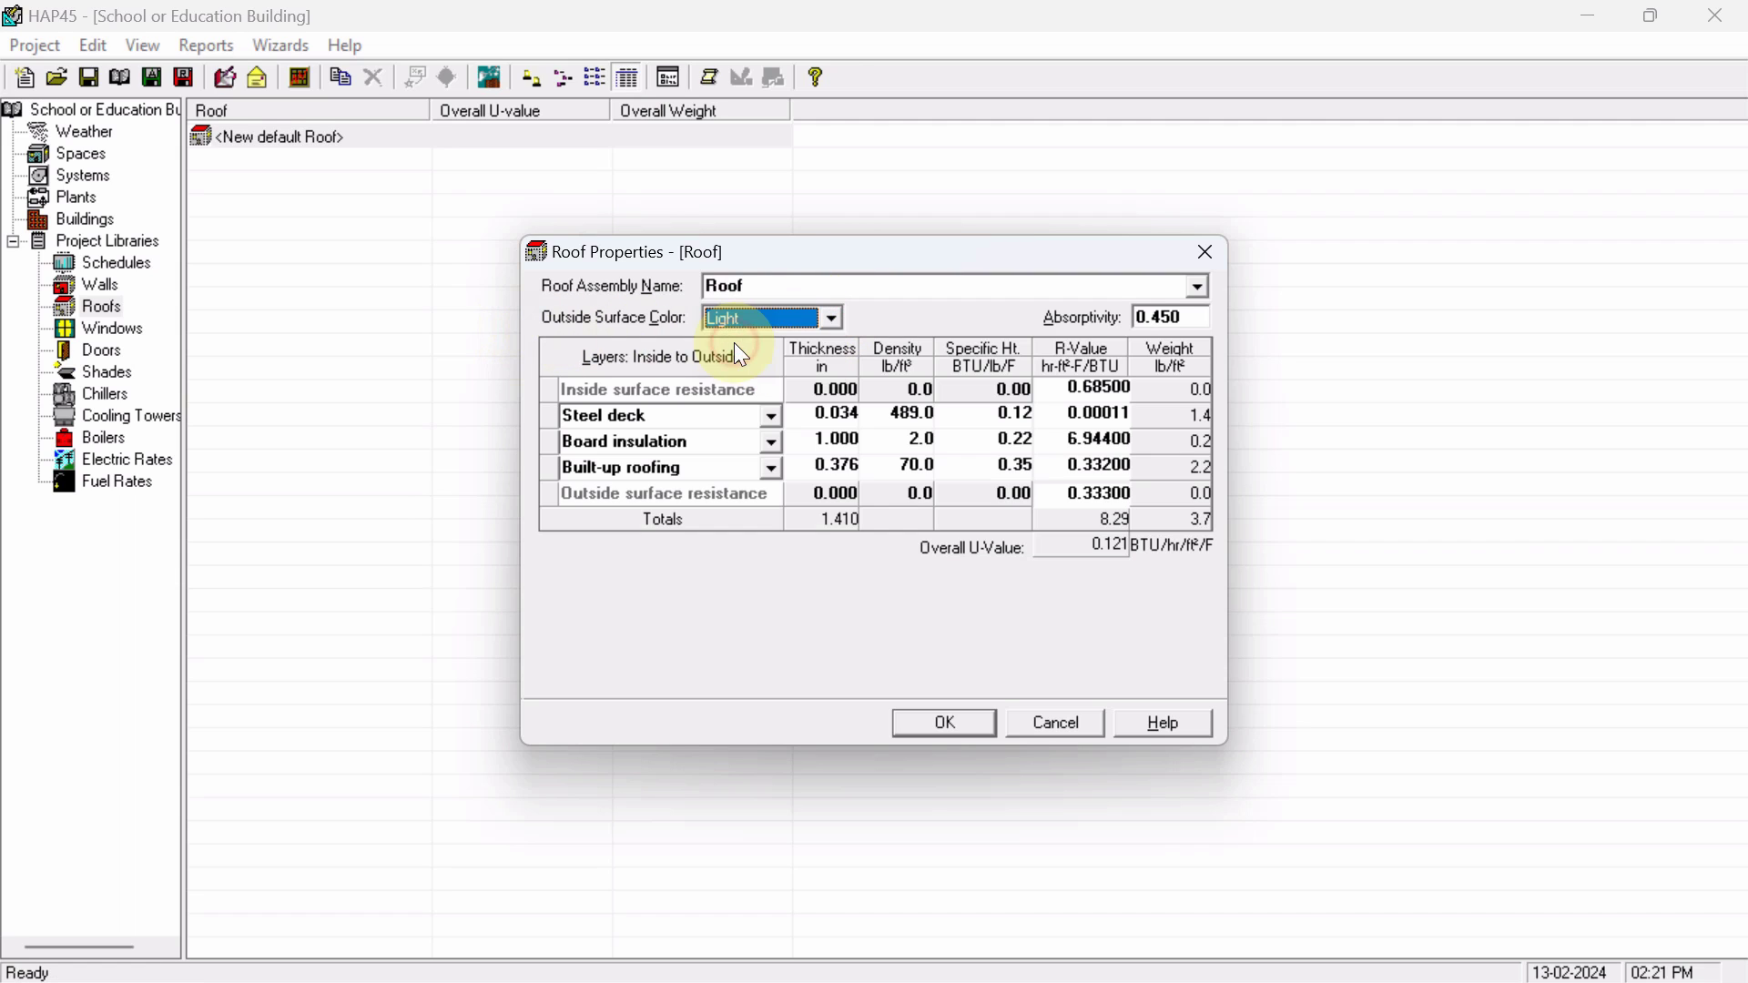
pyautogui.click(832, 319)
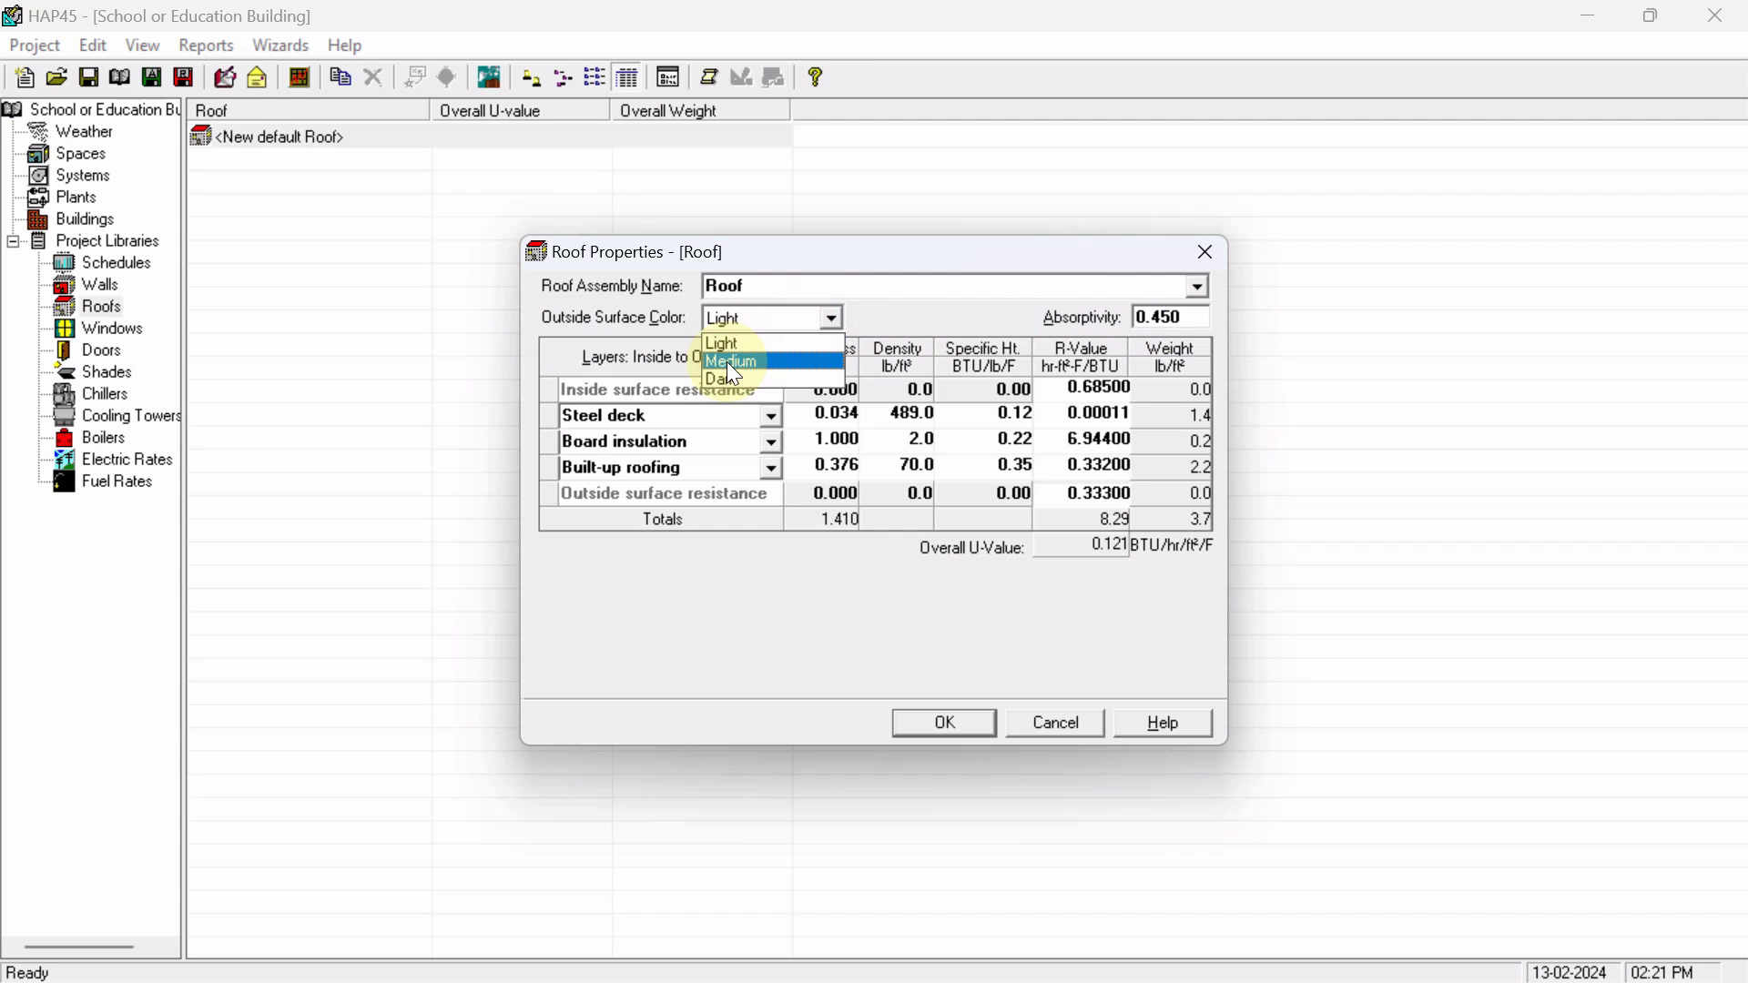
pyautogui.click(731, 342)
pyautogui.click(832, 319)
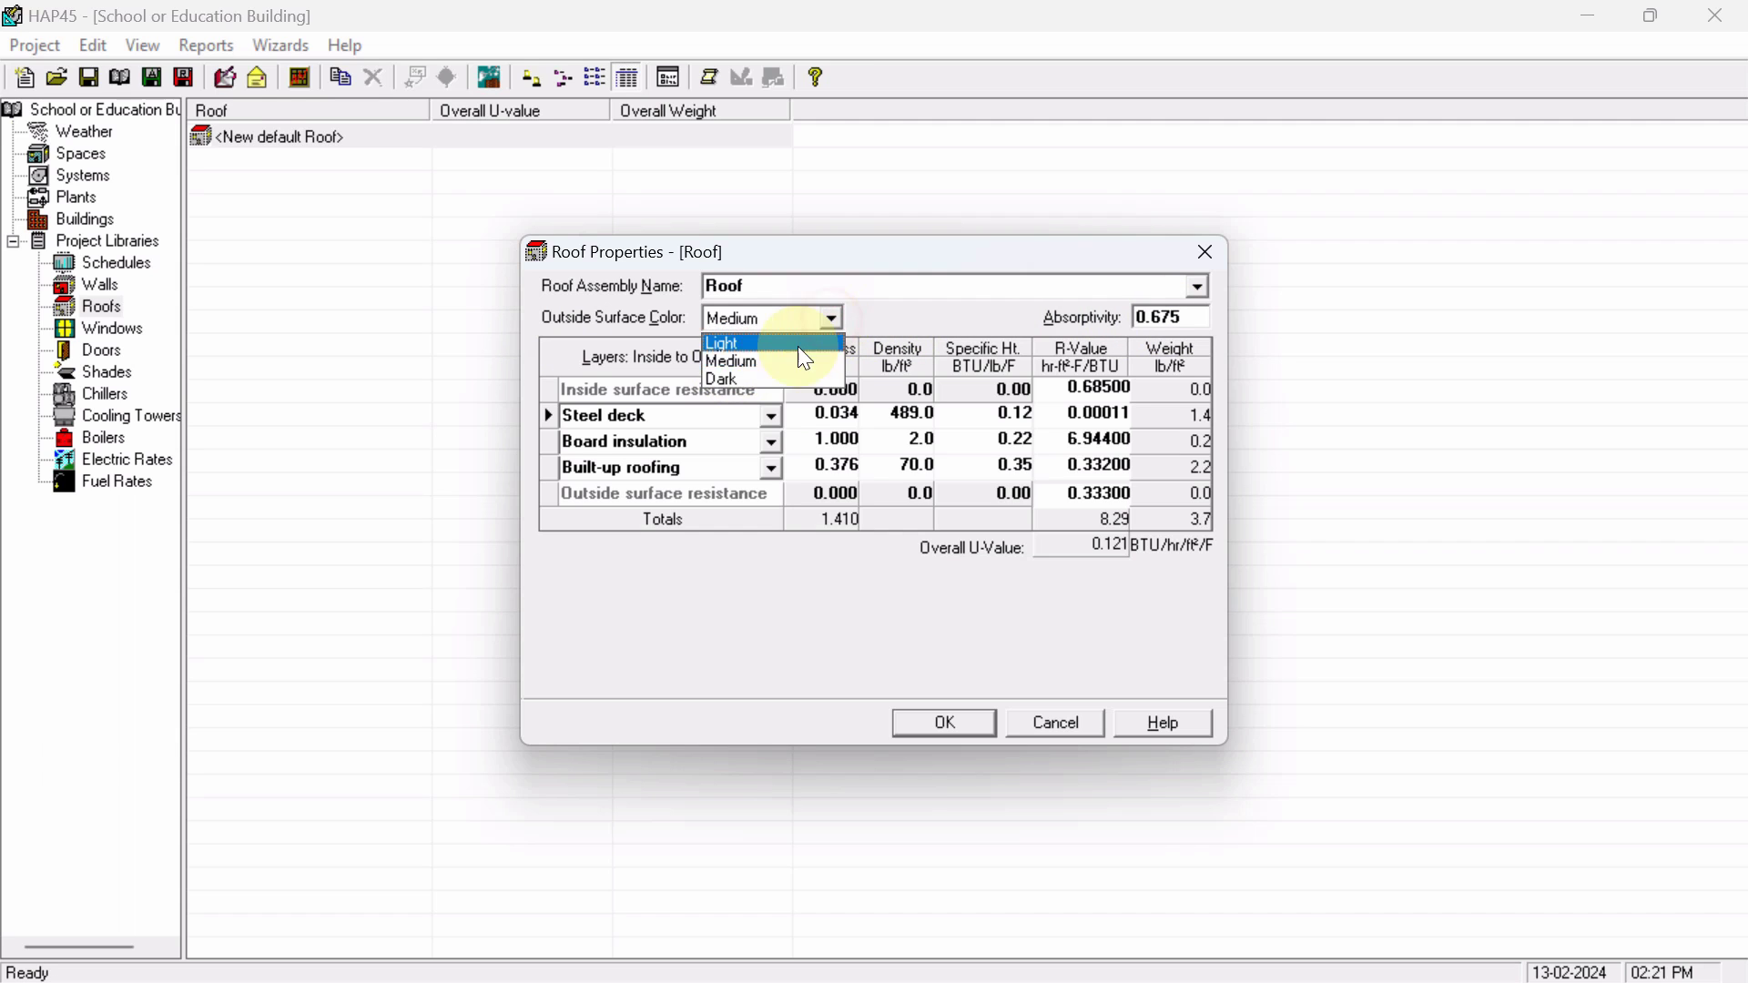
pyautogui.click(754, 380)
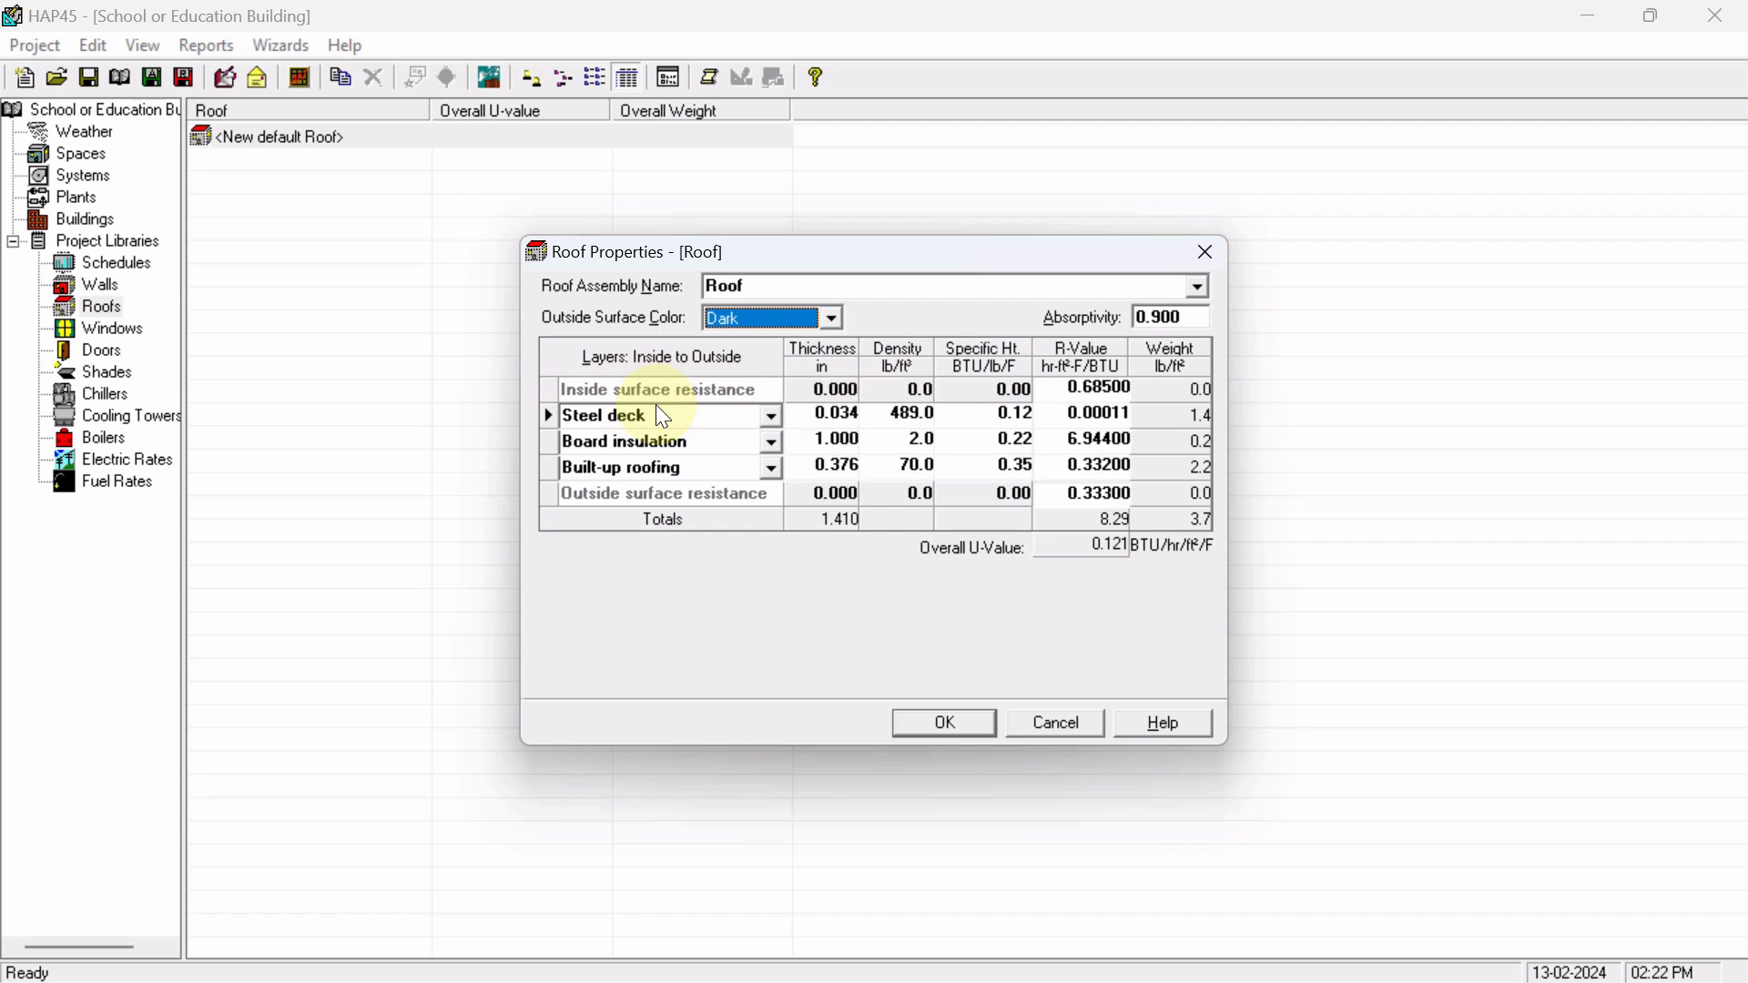
# - Enter 0.65 for the inside and 0.25 for the outside surface resistance R-value
pyautogui.click(1057, 398)
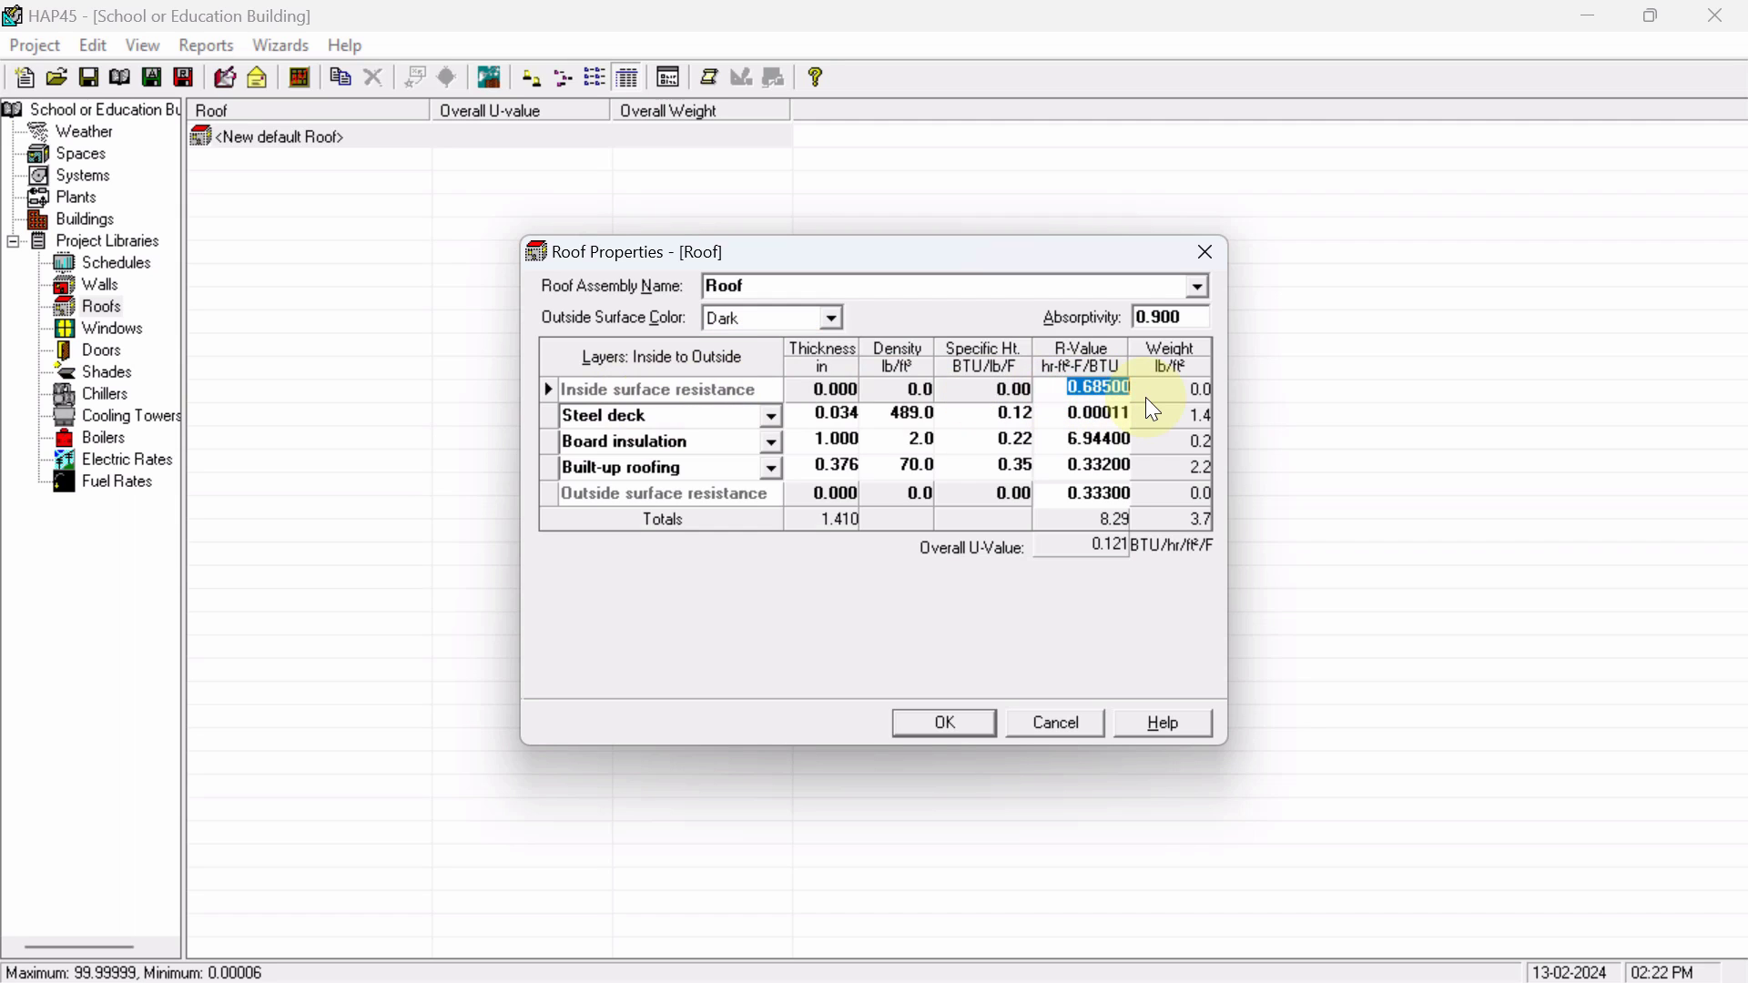
pyautogui.write('0.65')
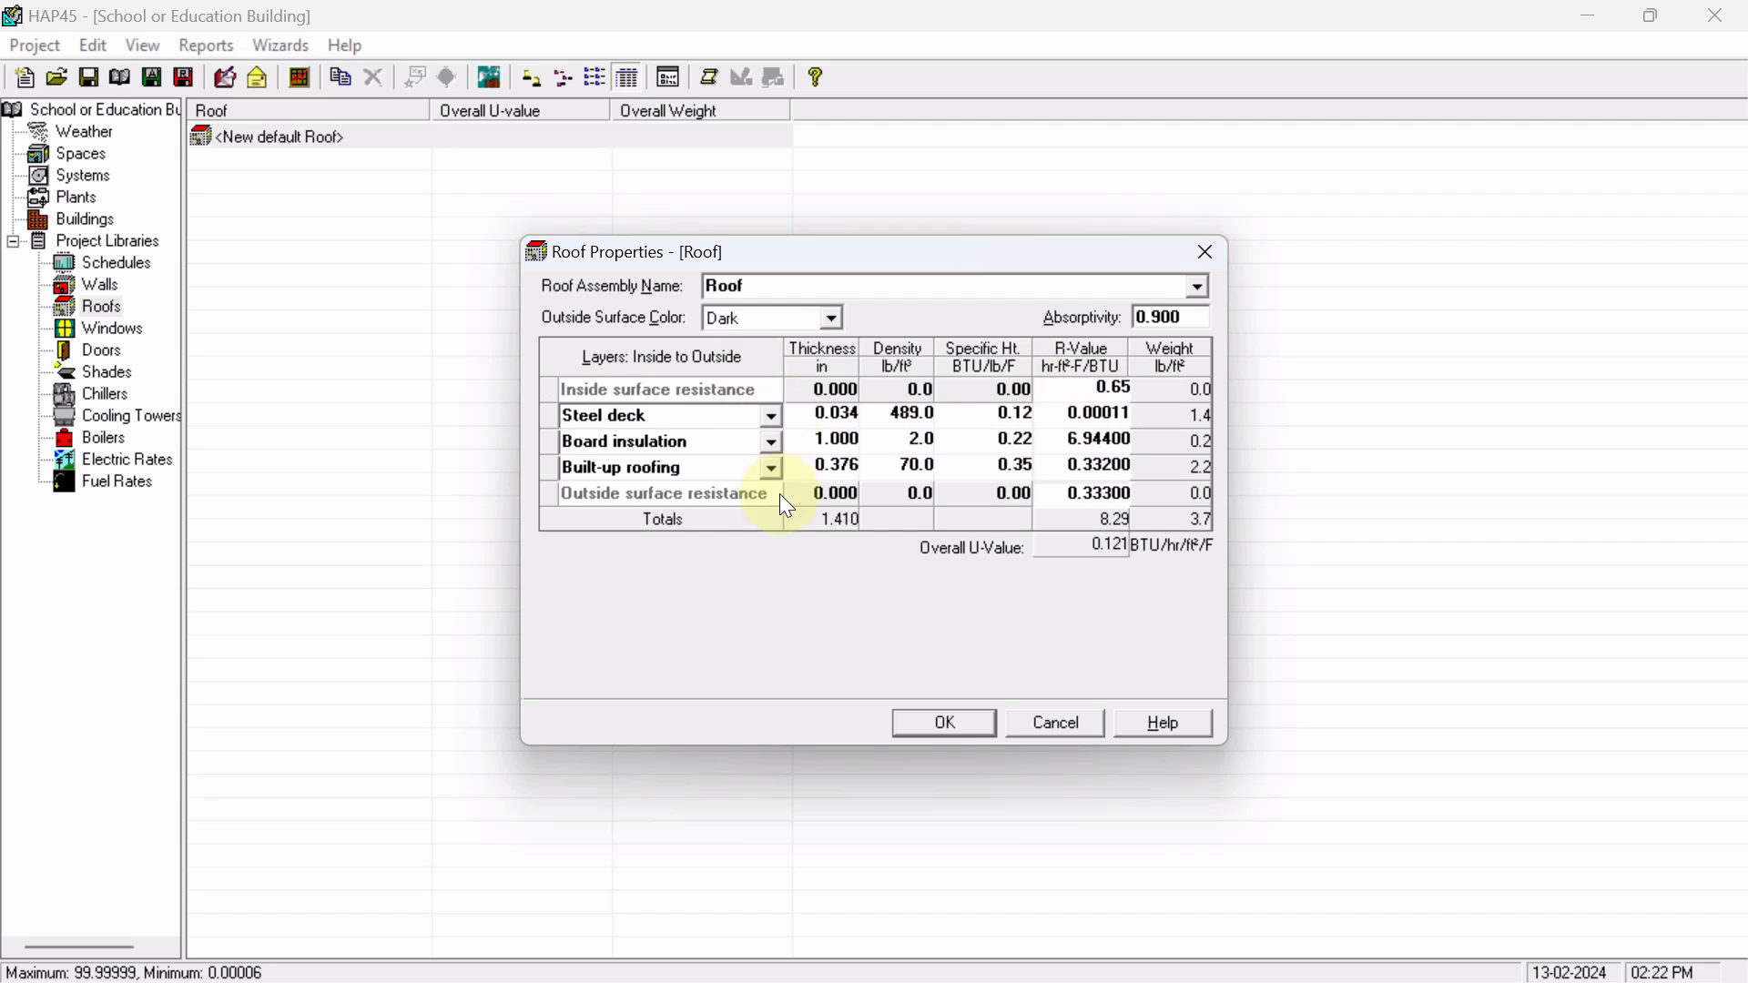
pyautogui.click(1083, 493)
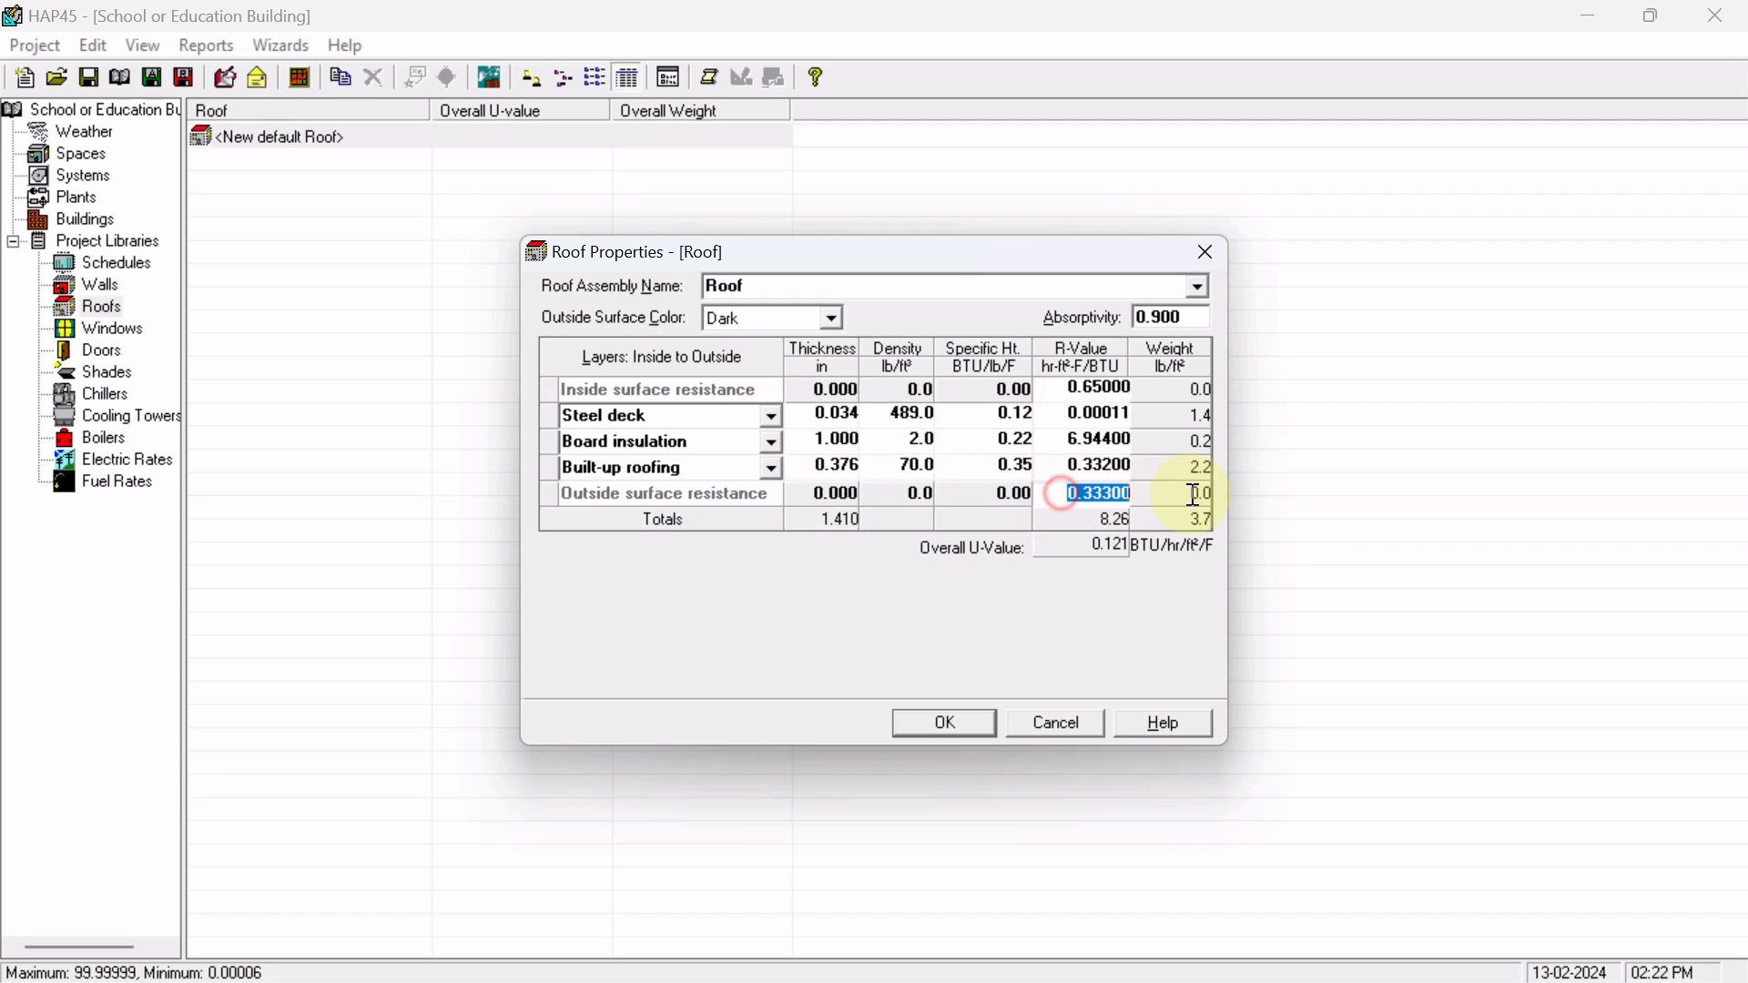
pyautogui.write('0.25')
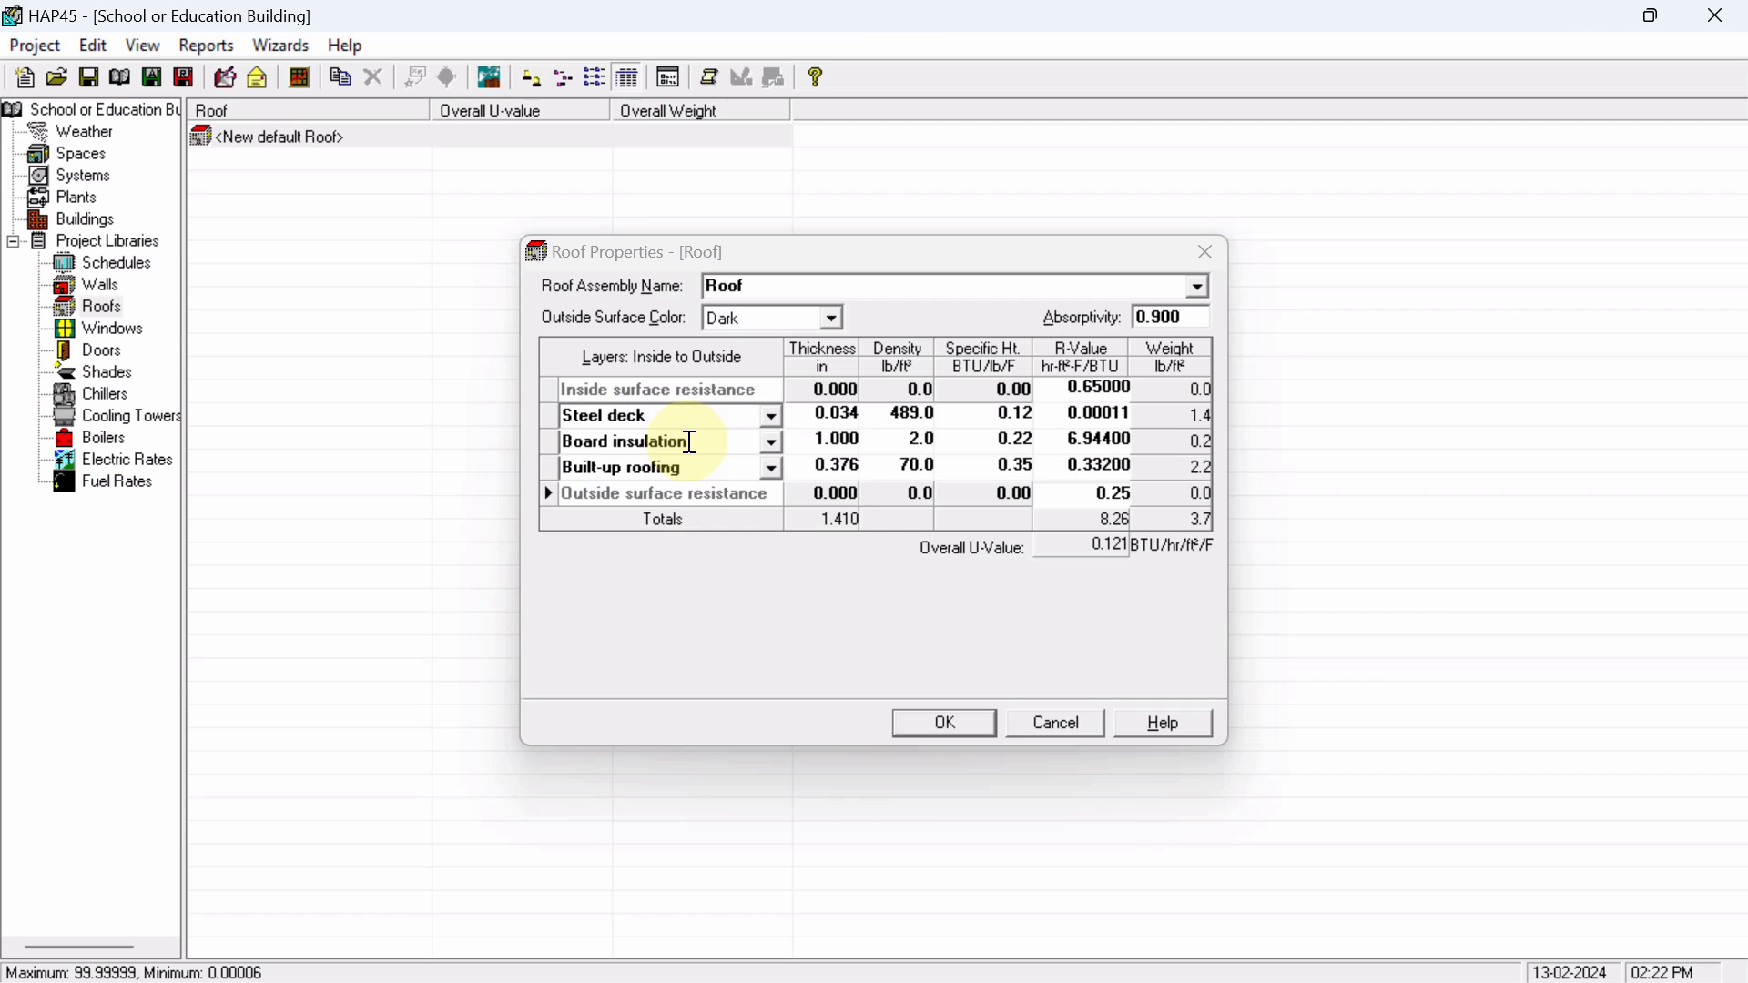
# - Replace the Steel deck layer with 1-inch Cement Plaster and select its R-value cell
pyautogui.click(690, 415)
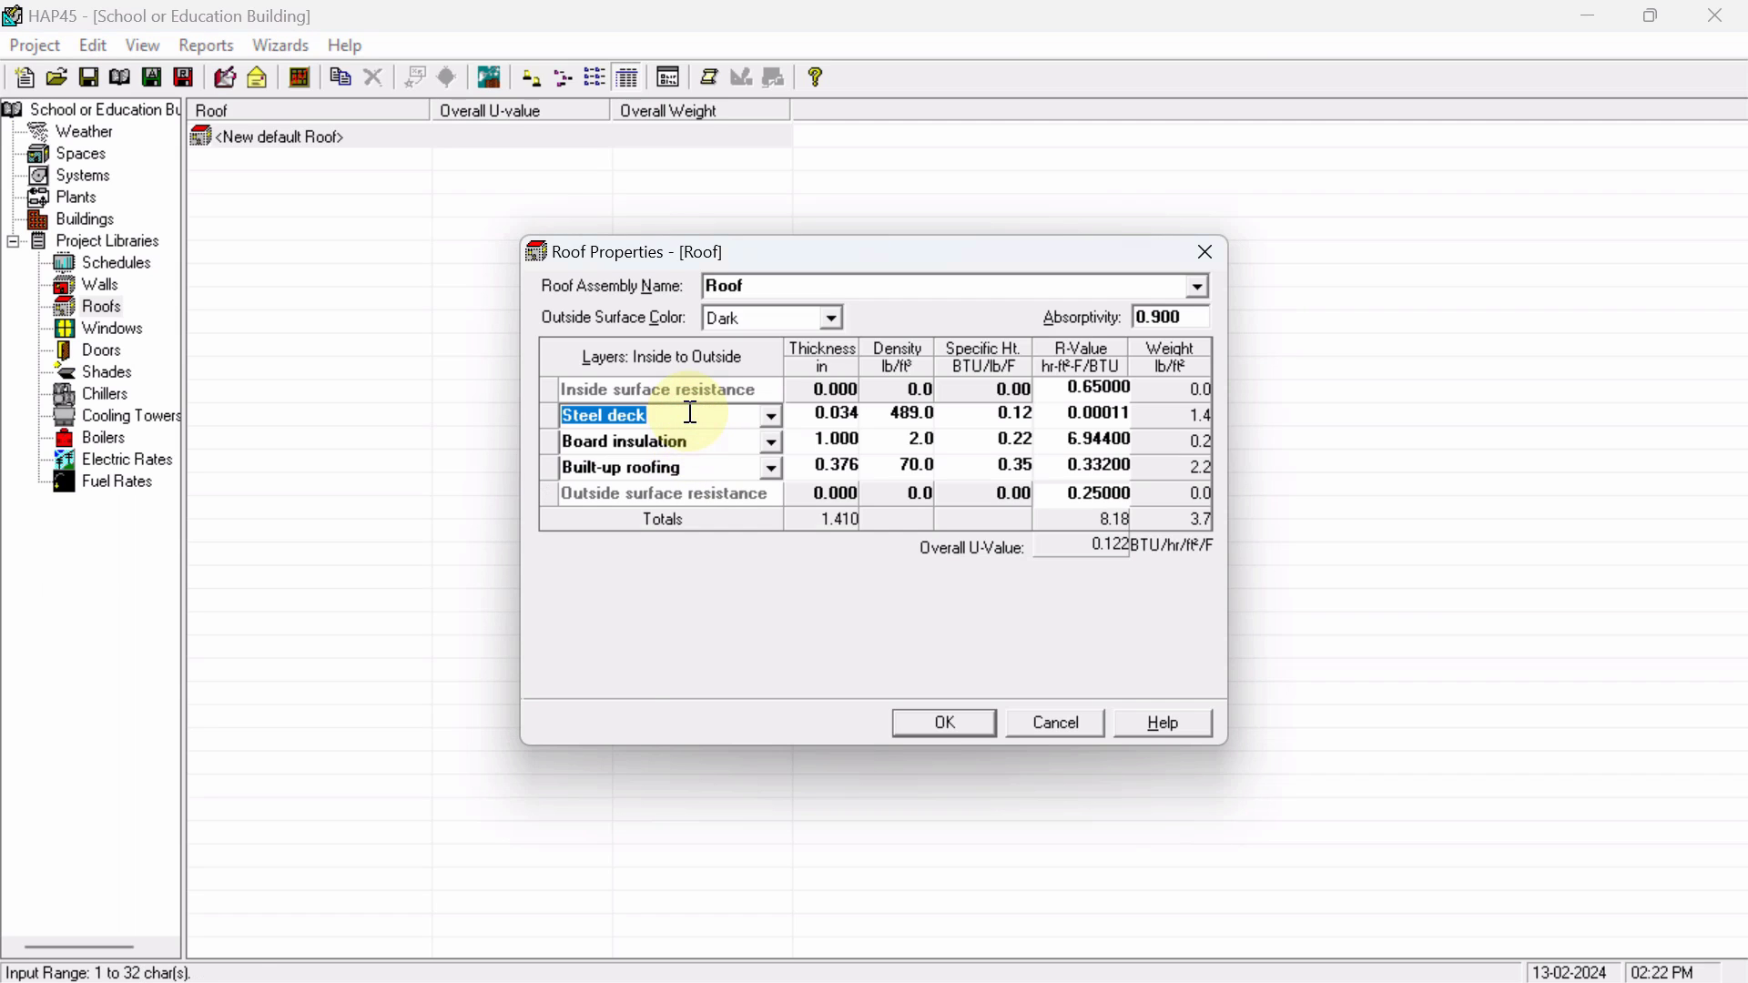
pyautogui.write('Cement ')
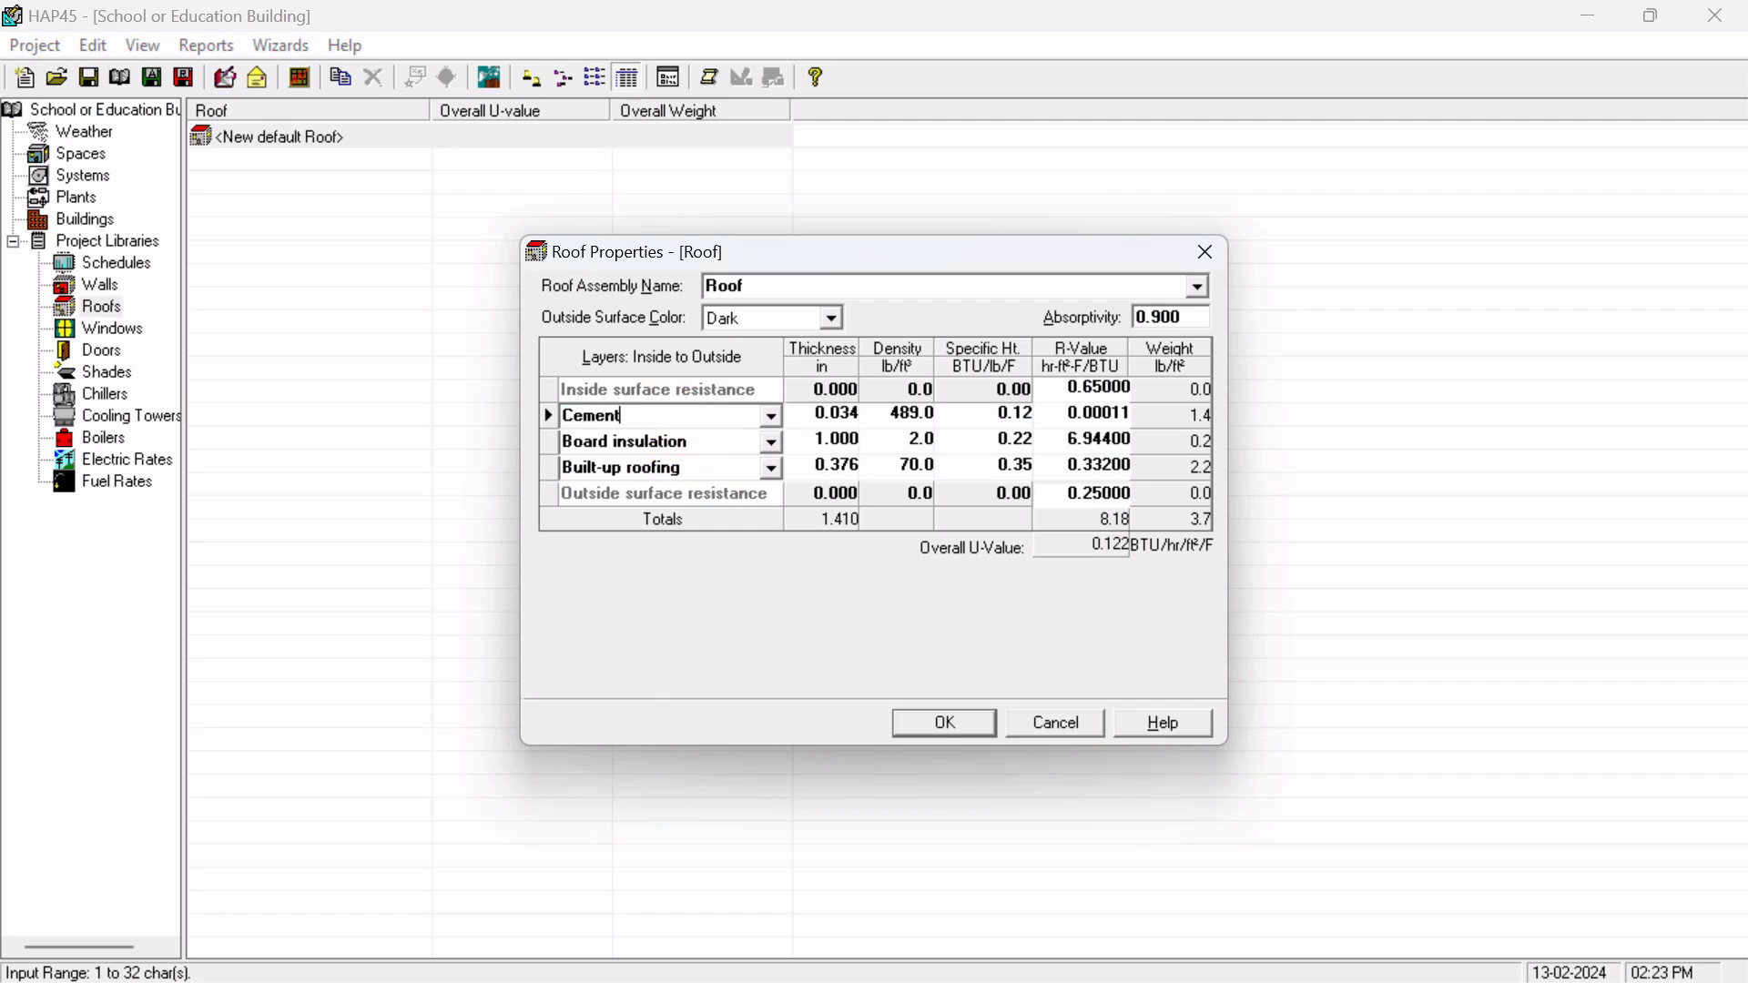
pyautogui.write('Plaster')
pyautogui.click(834, 414)
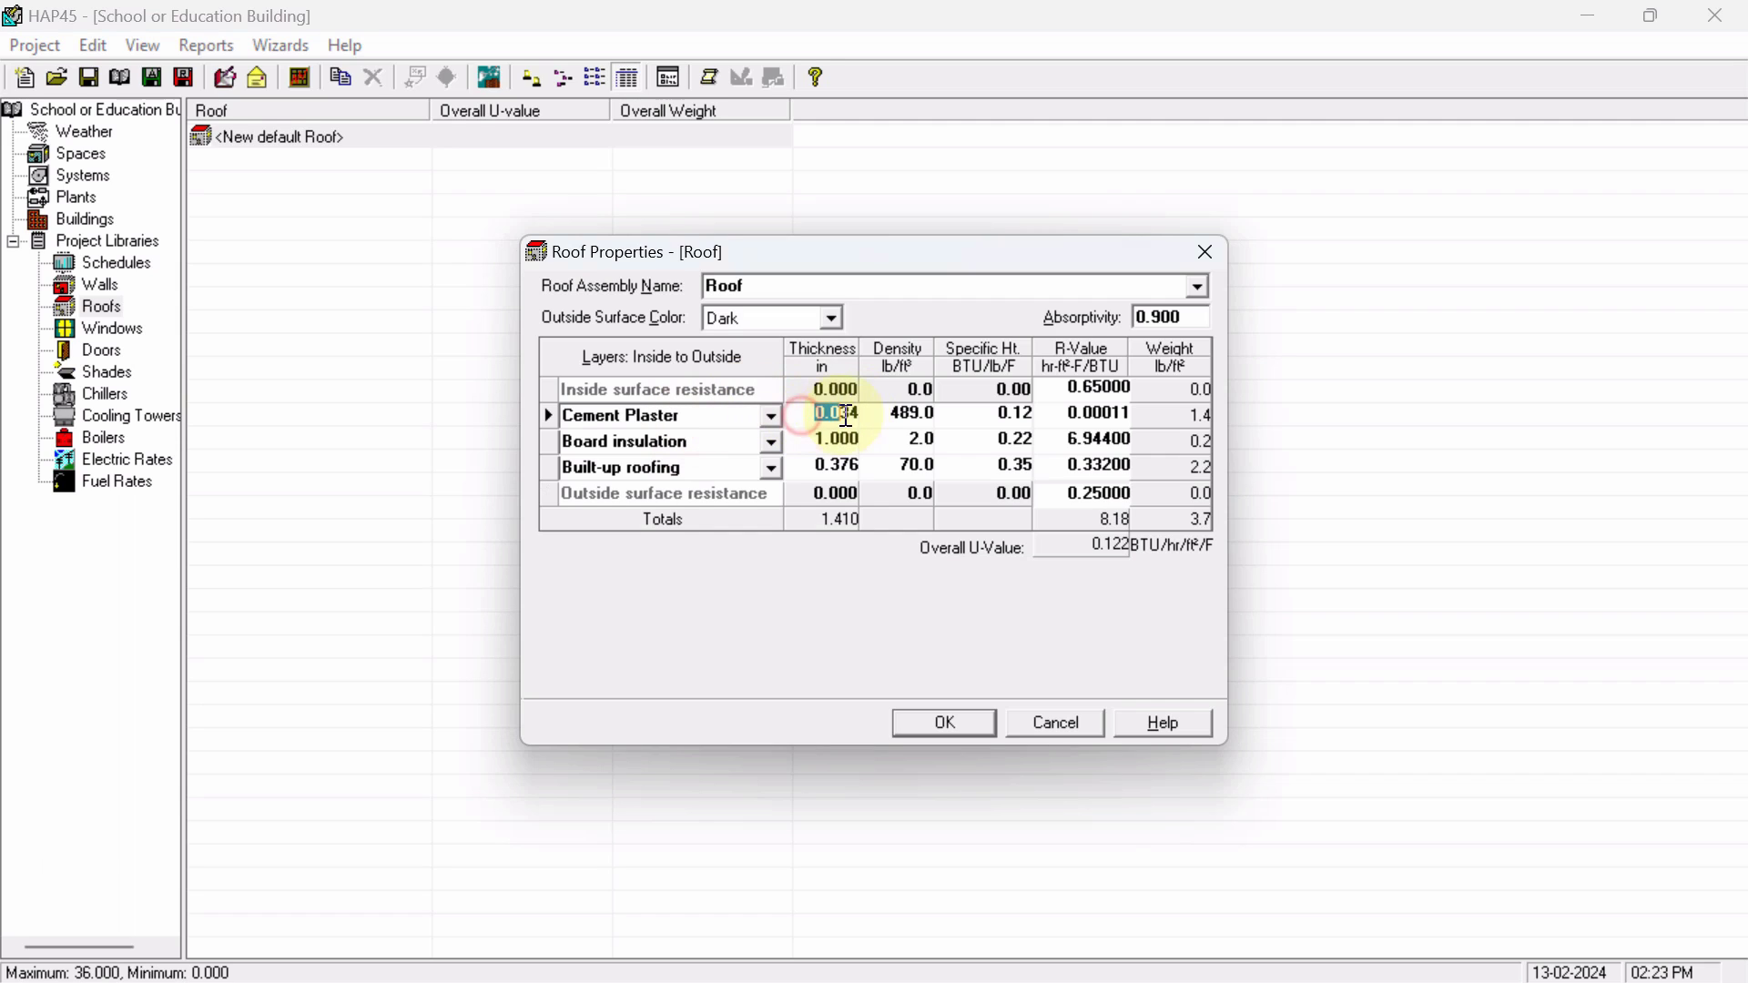
pyautogui.write('1')
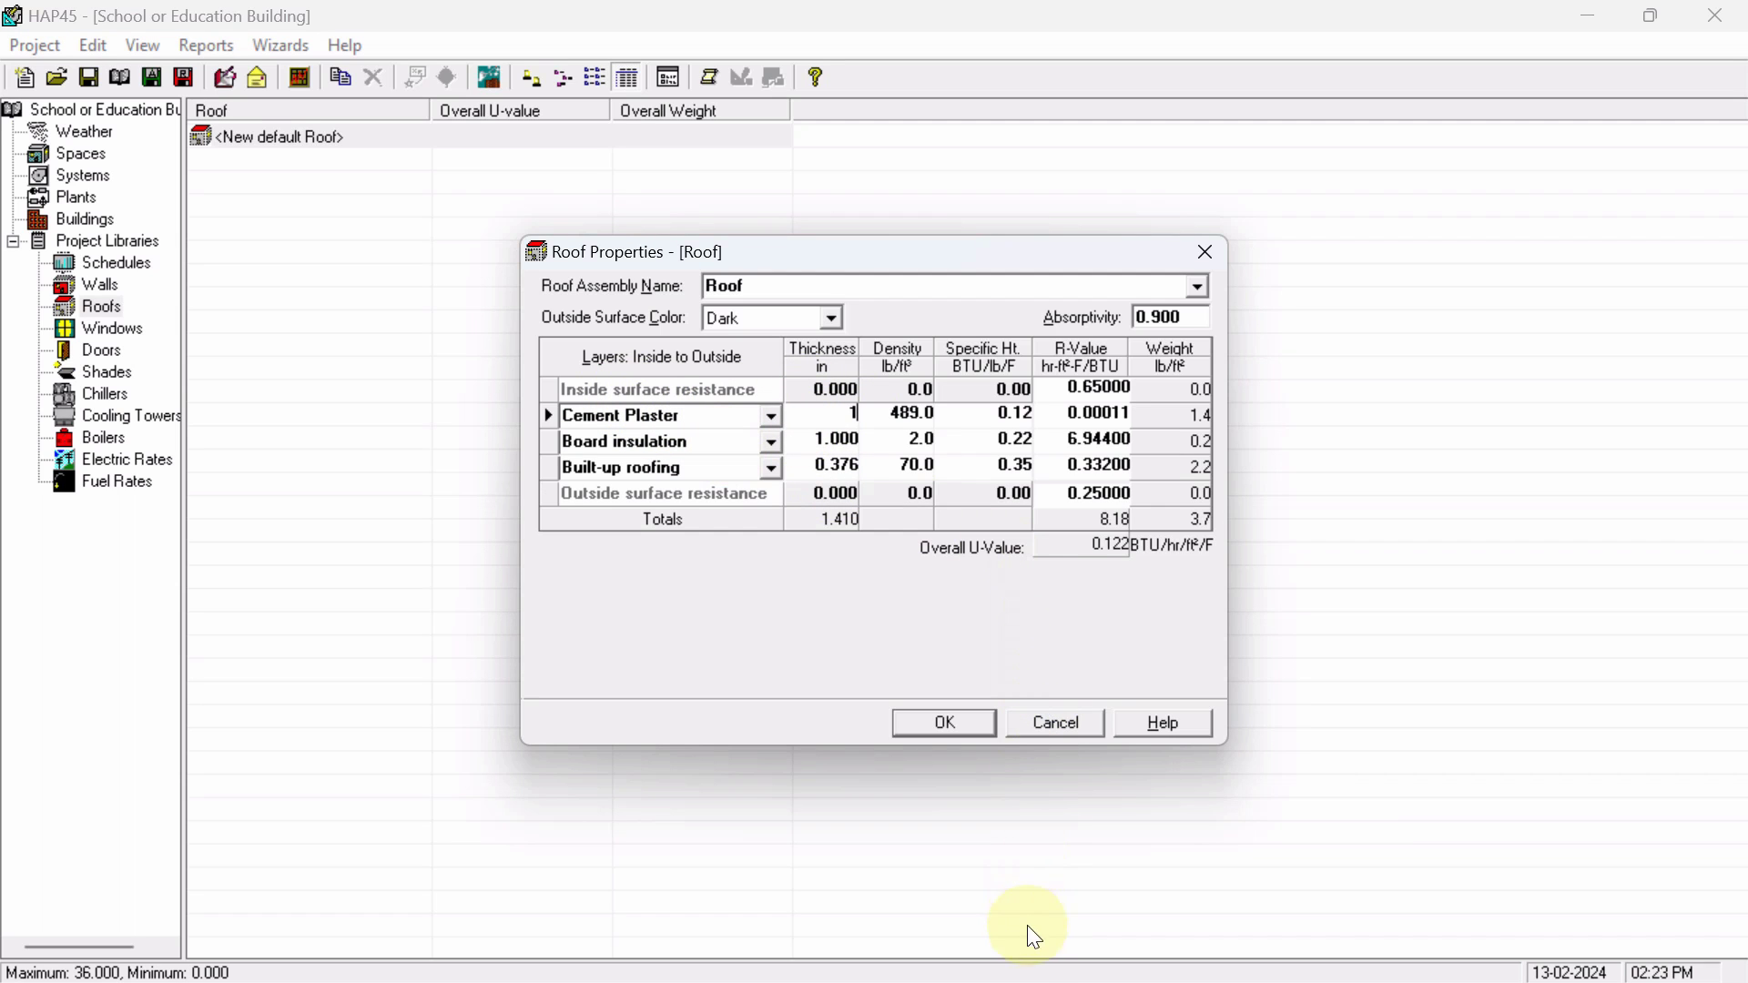
pyautogui.moveTo(1108, 958)
pyautogui.moveTo(1266, 951)
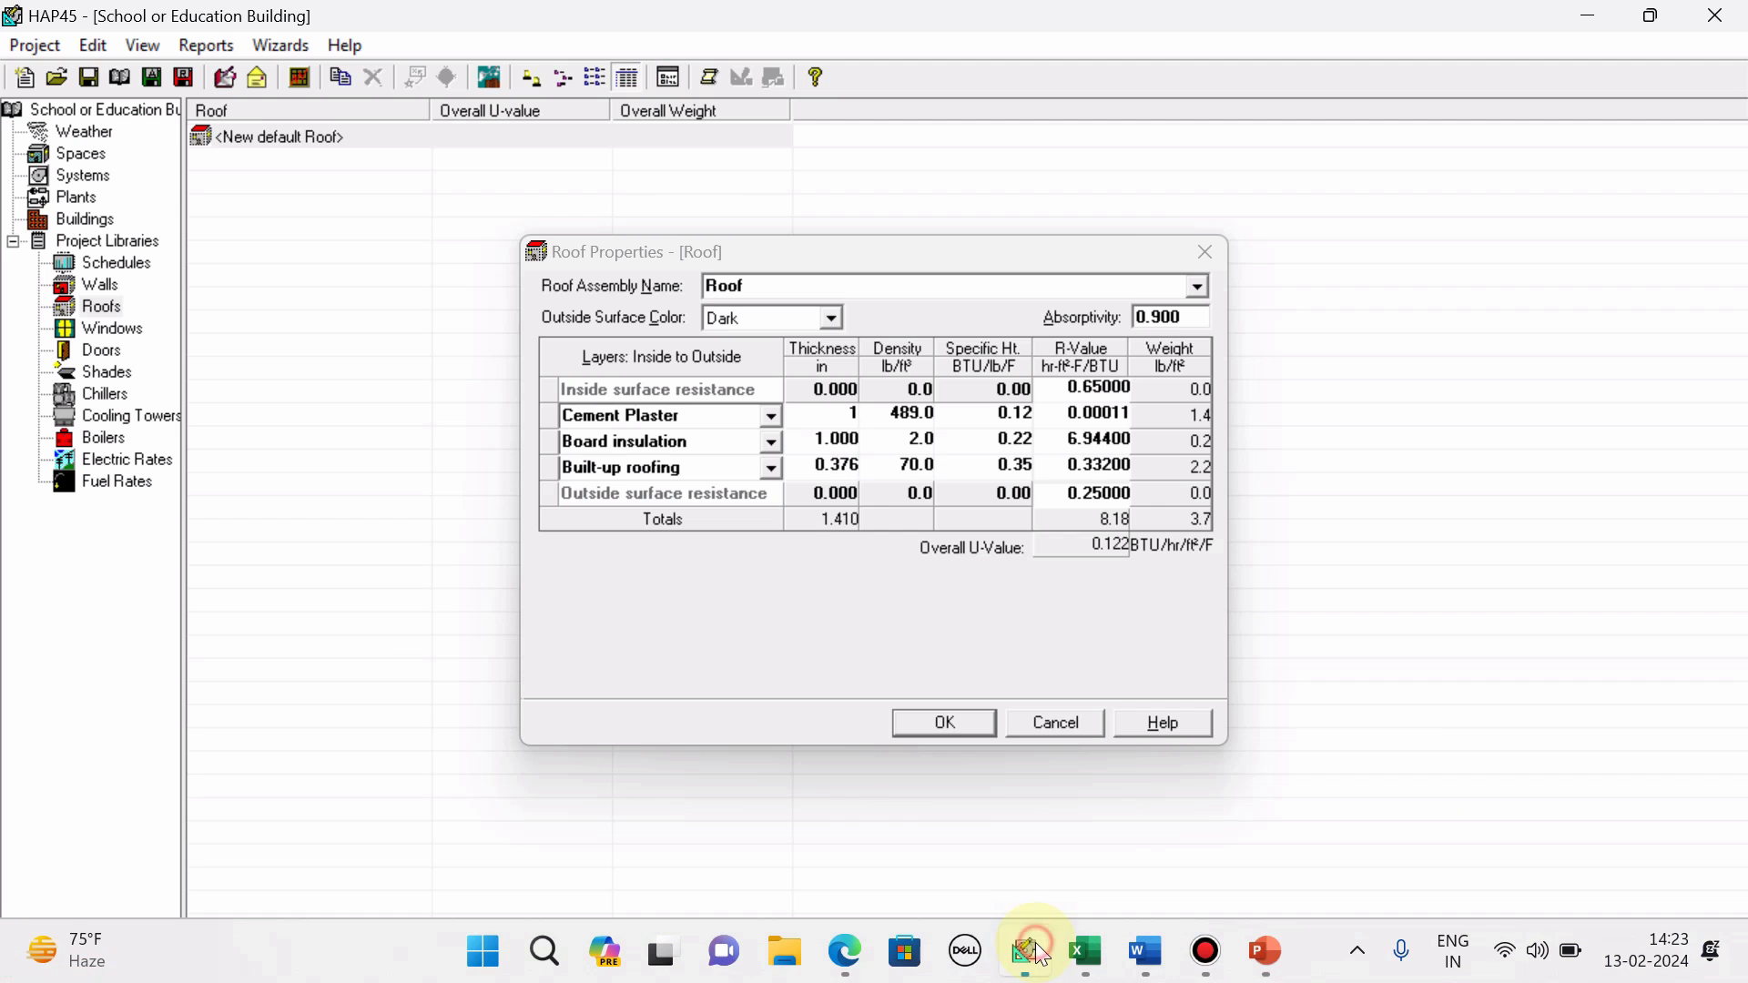
pyautogui.click(1074, 419)
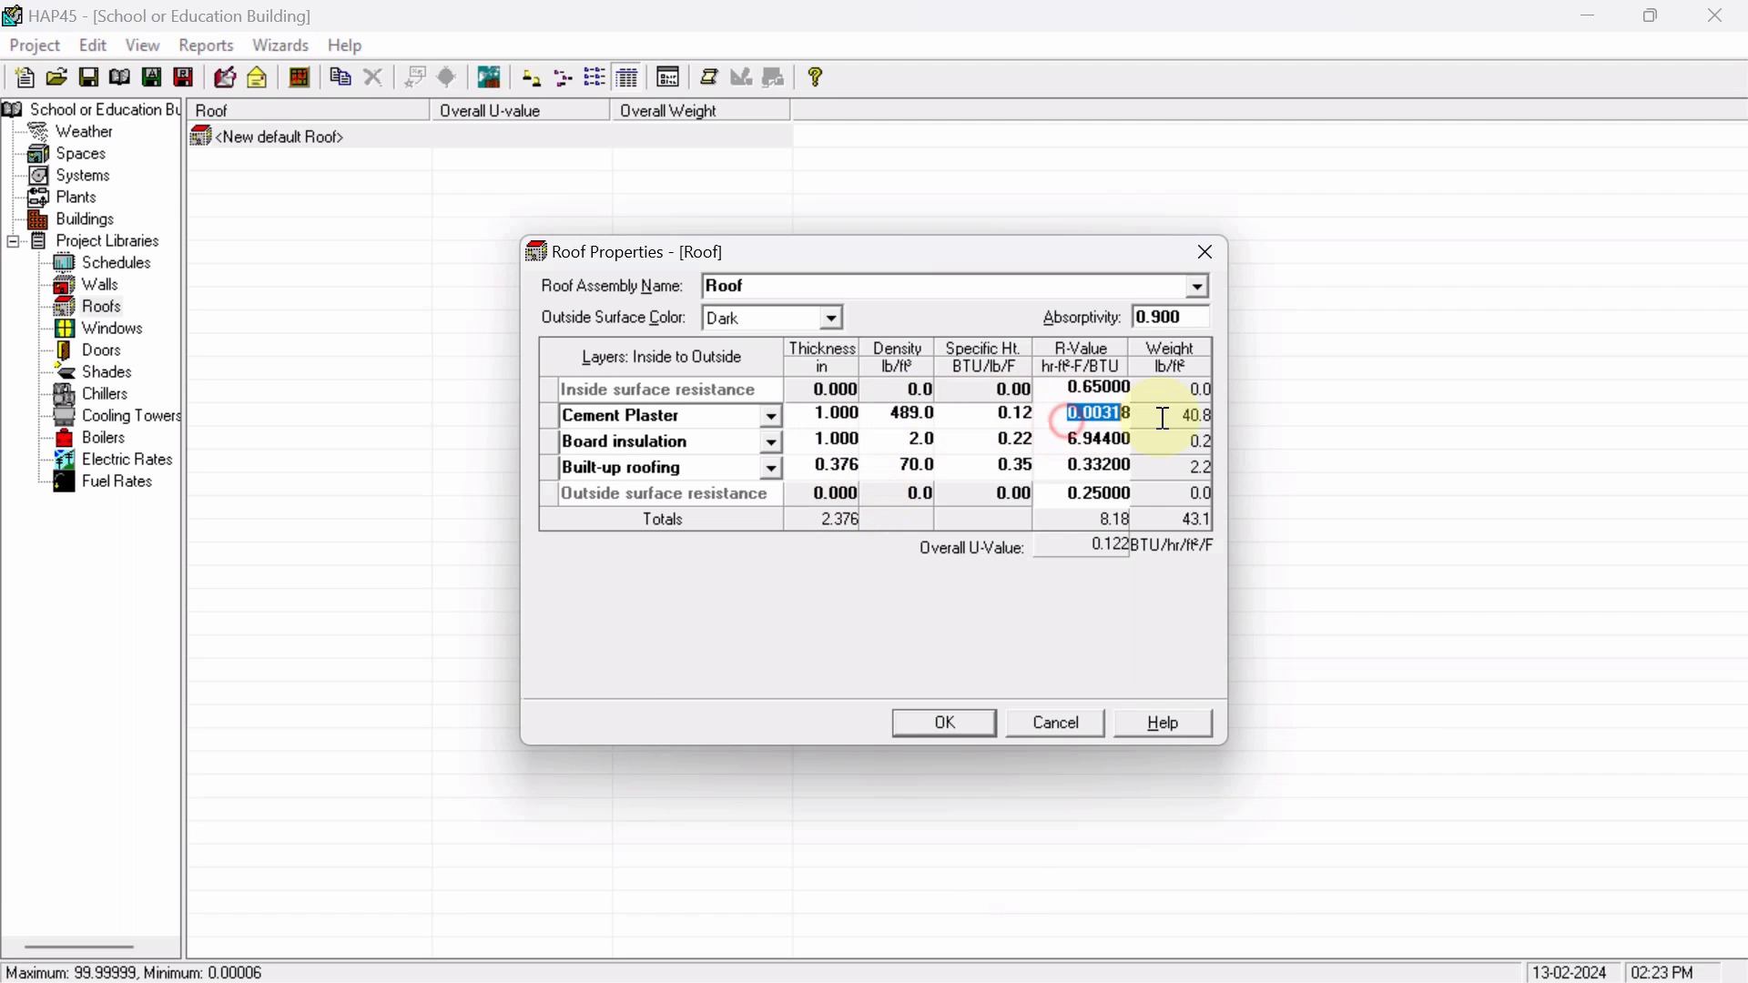
# - Give the Cement Plaster layer R-value 0.12 and turn the second layer into 8-inch Concrete
pyautogui.write('.12')
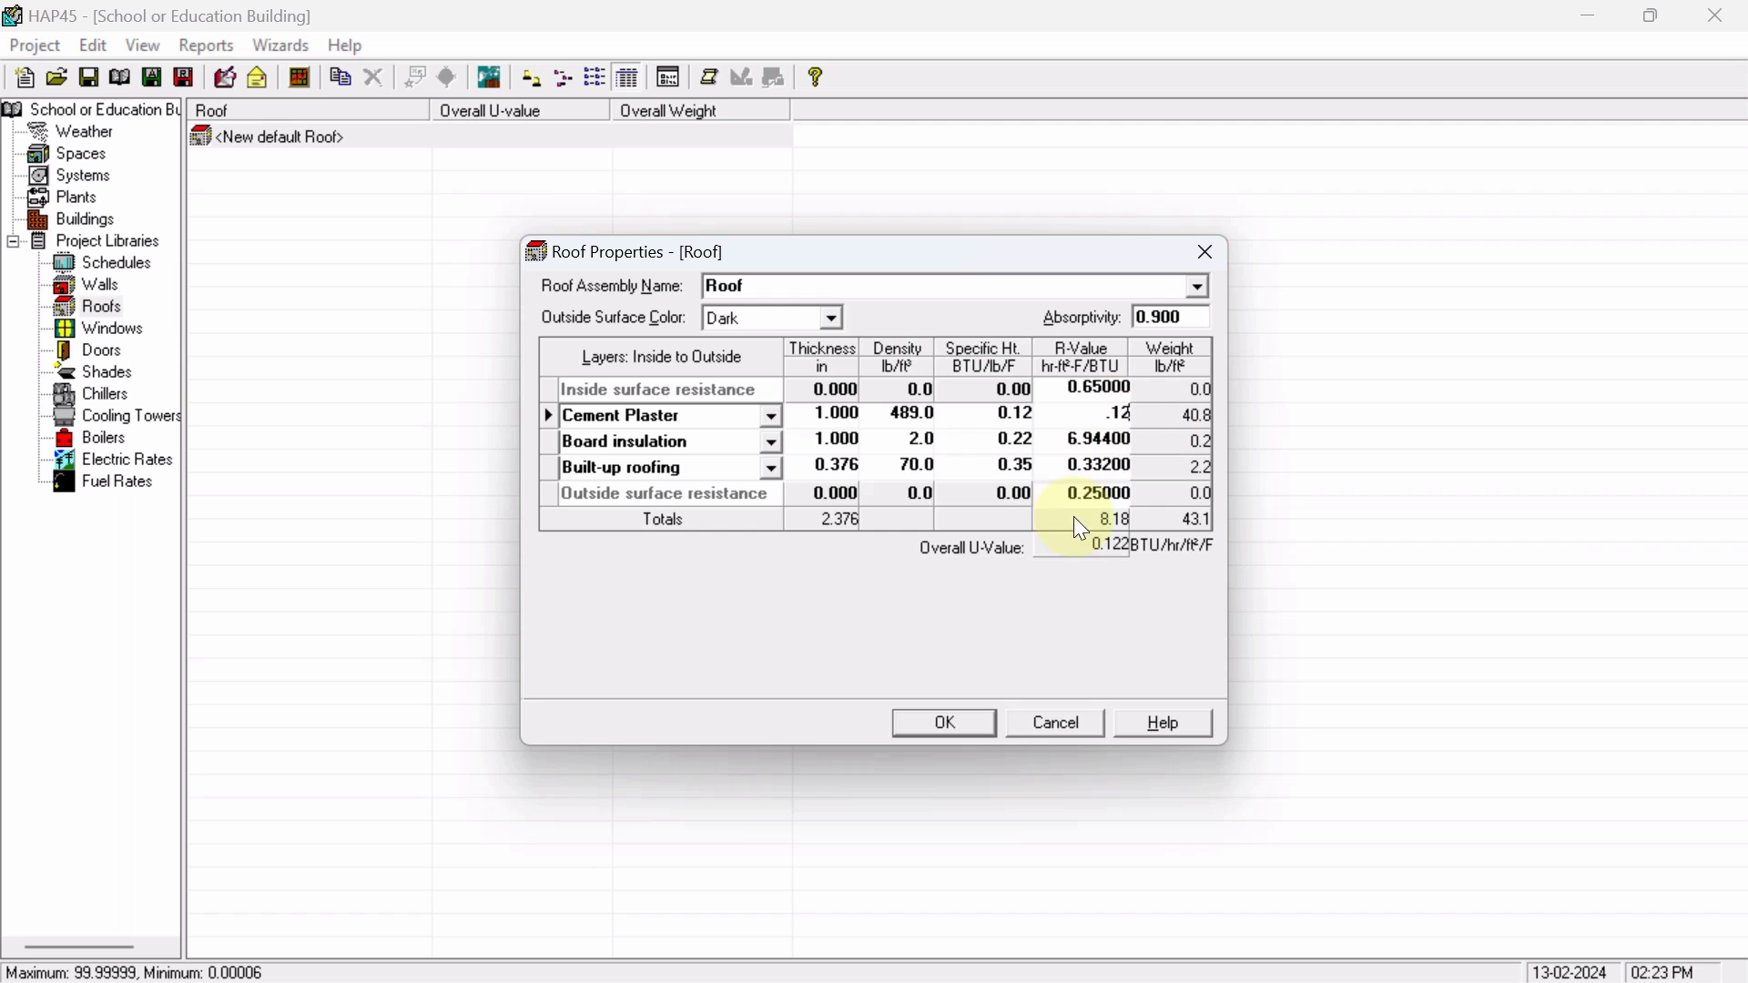
pyautogui.click(711, 444)
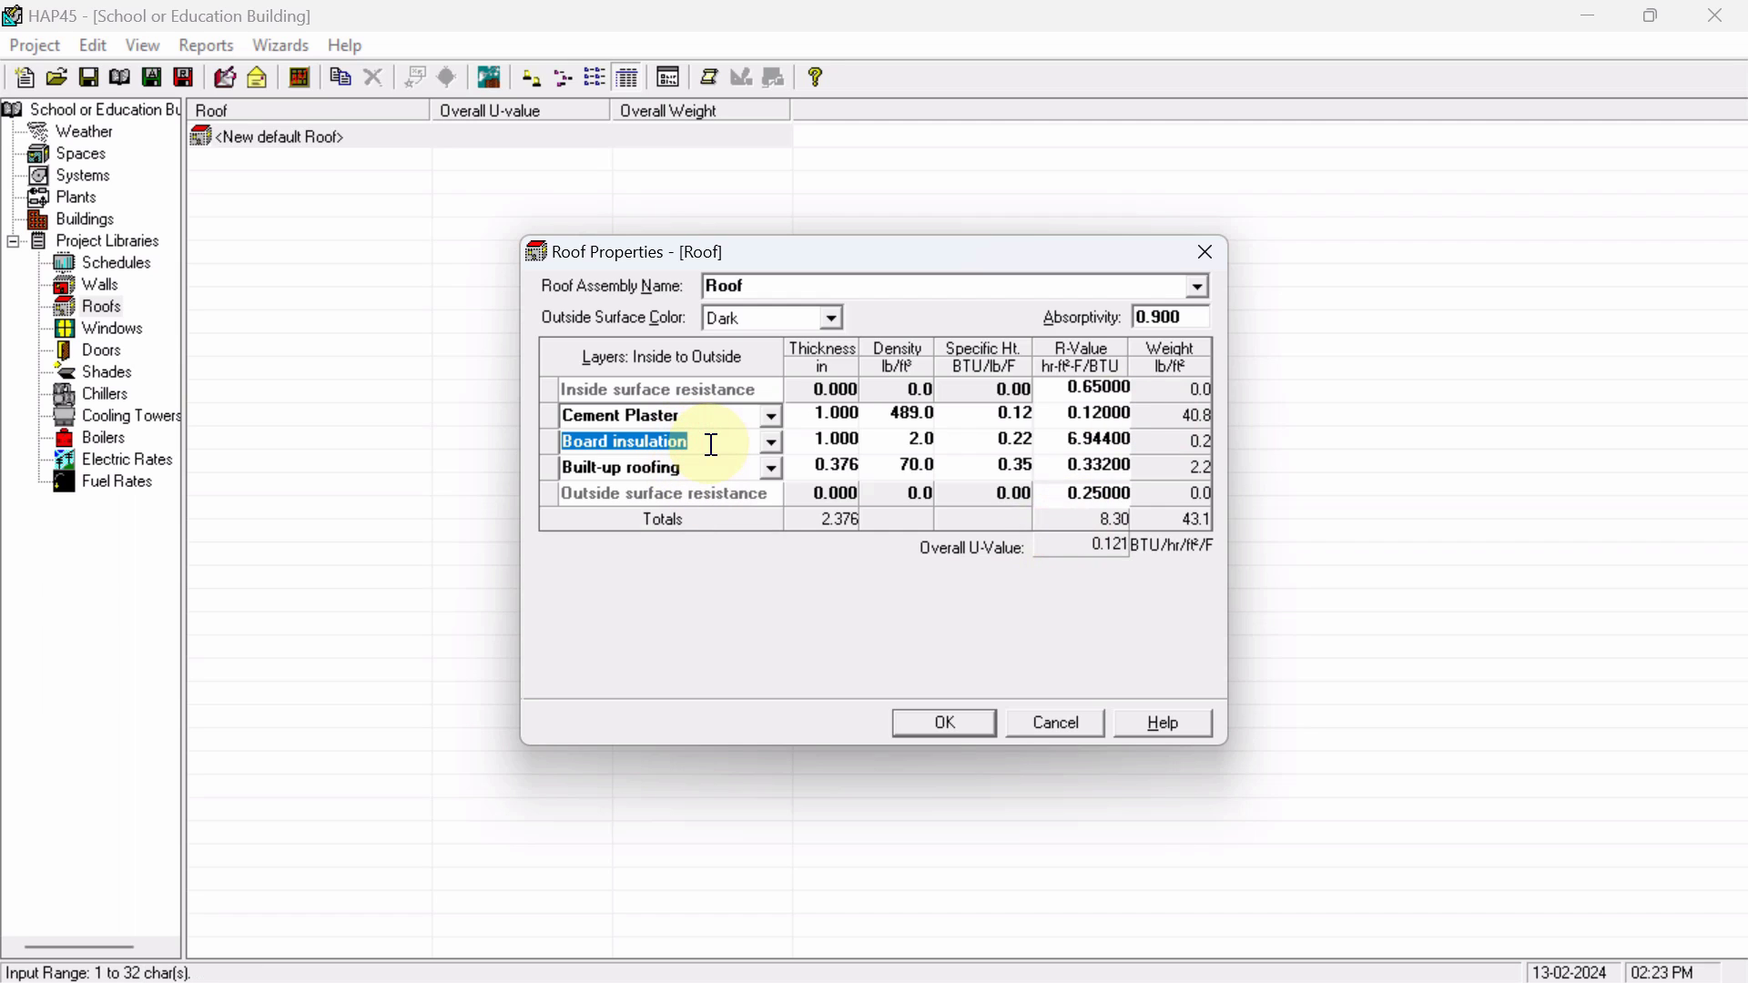
pyautogui.write('Conc')
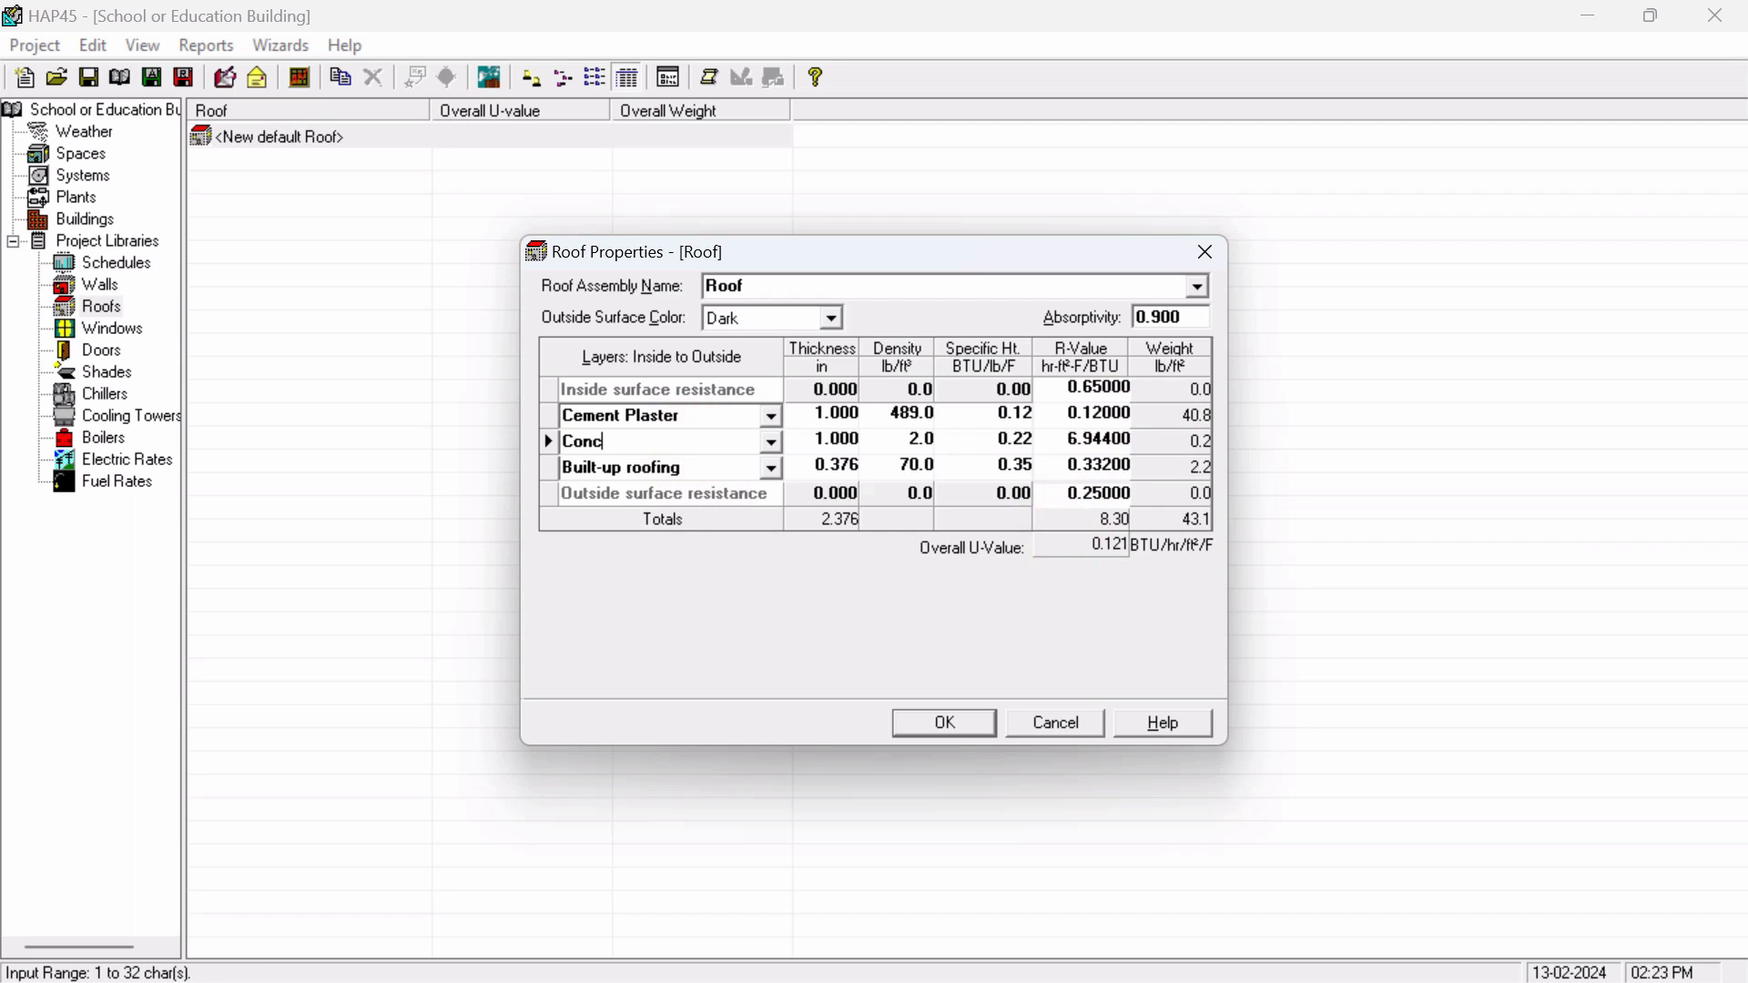
pyautogui.write('rete')
pyautogui.click(831, 440)
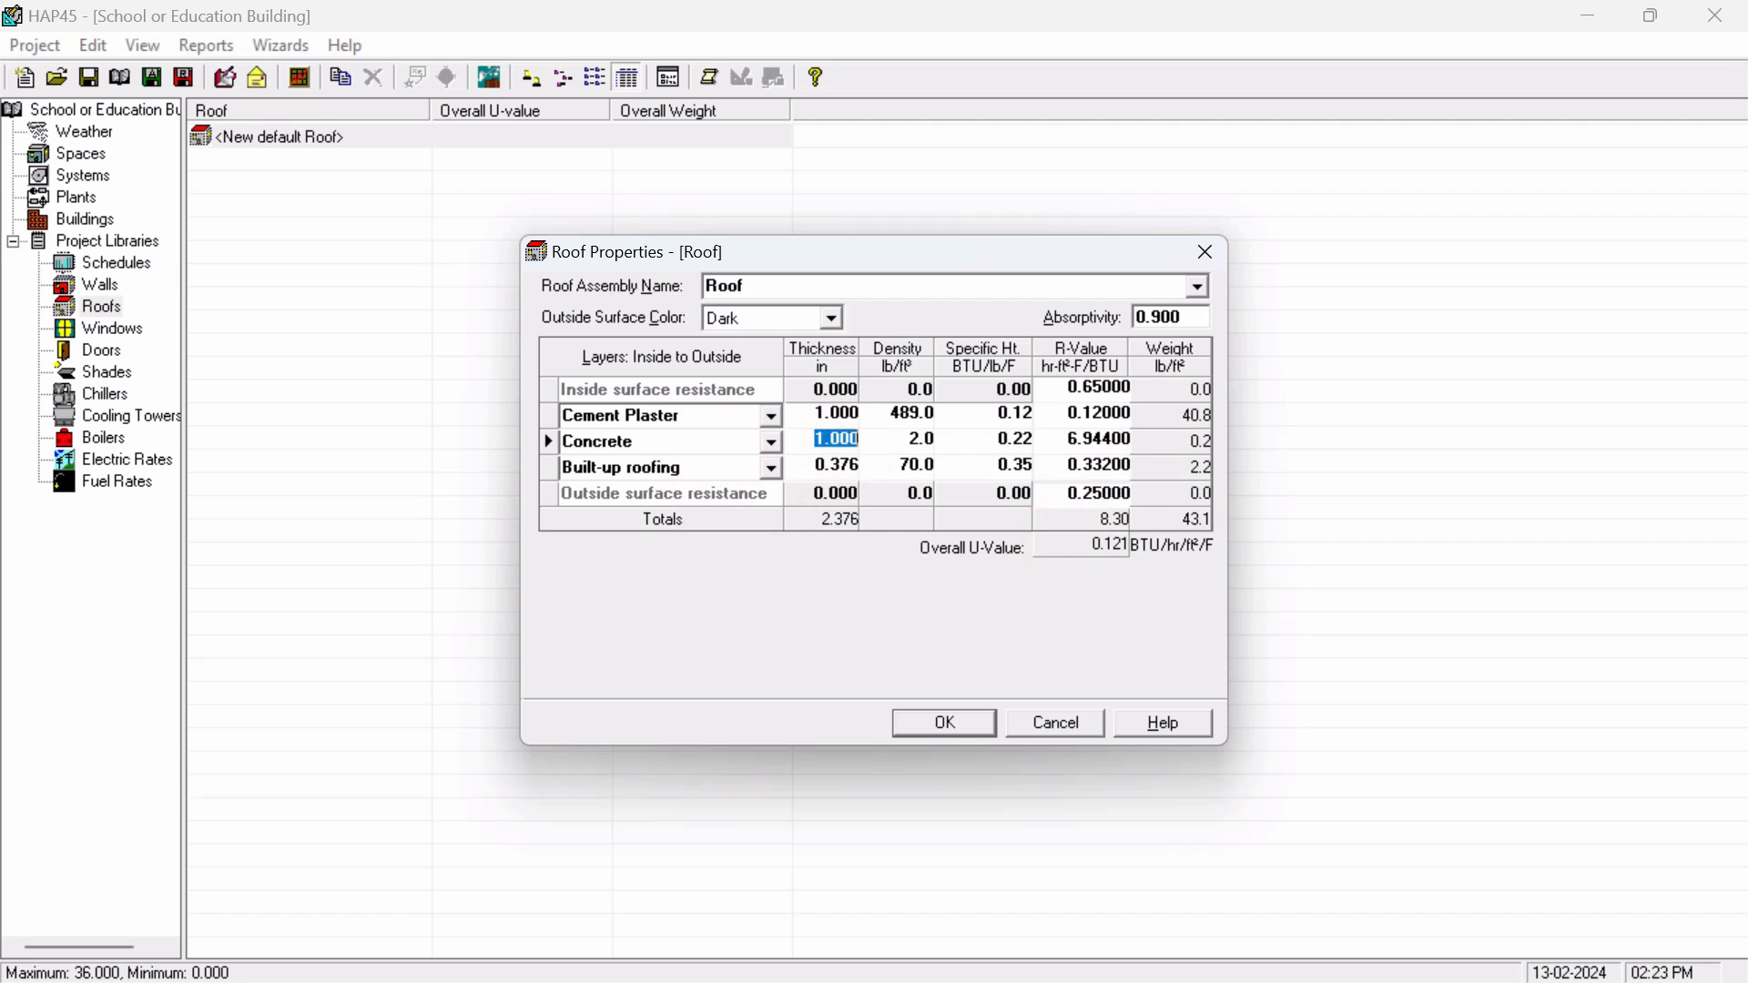
pyautogui.write('8')
pyautogui.click(1088, 439)
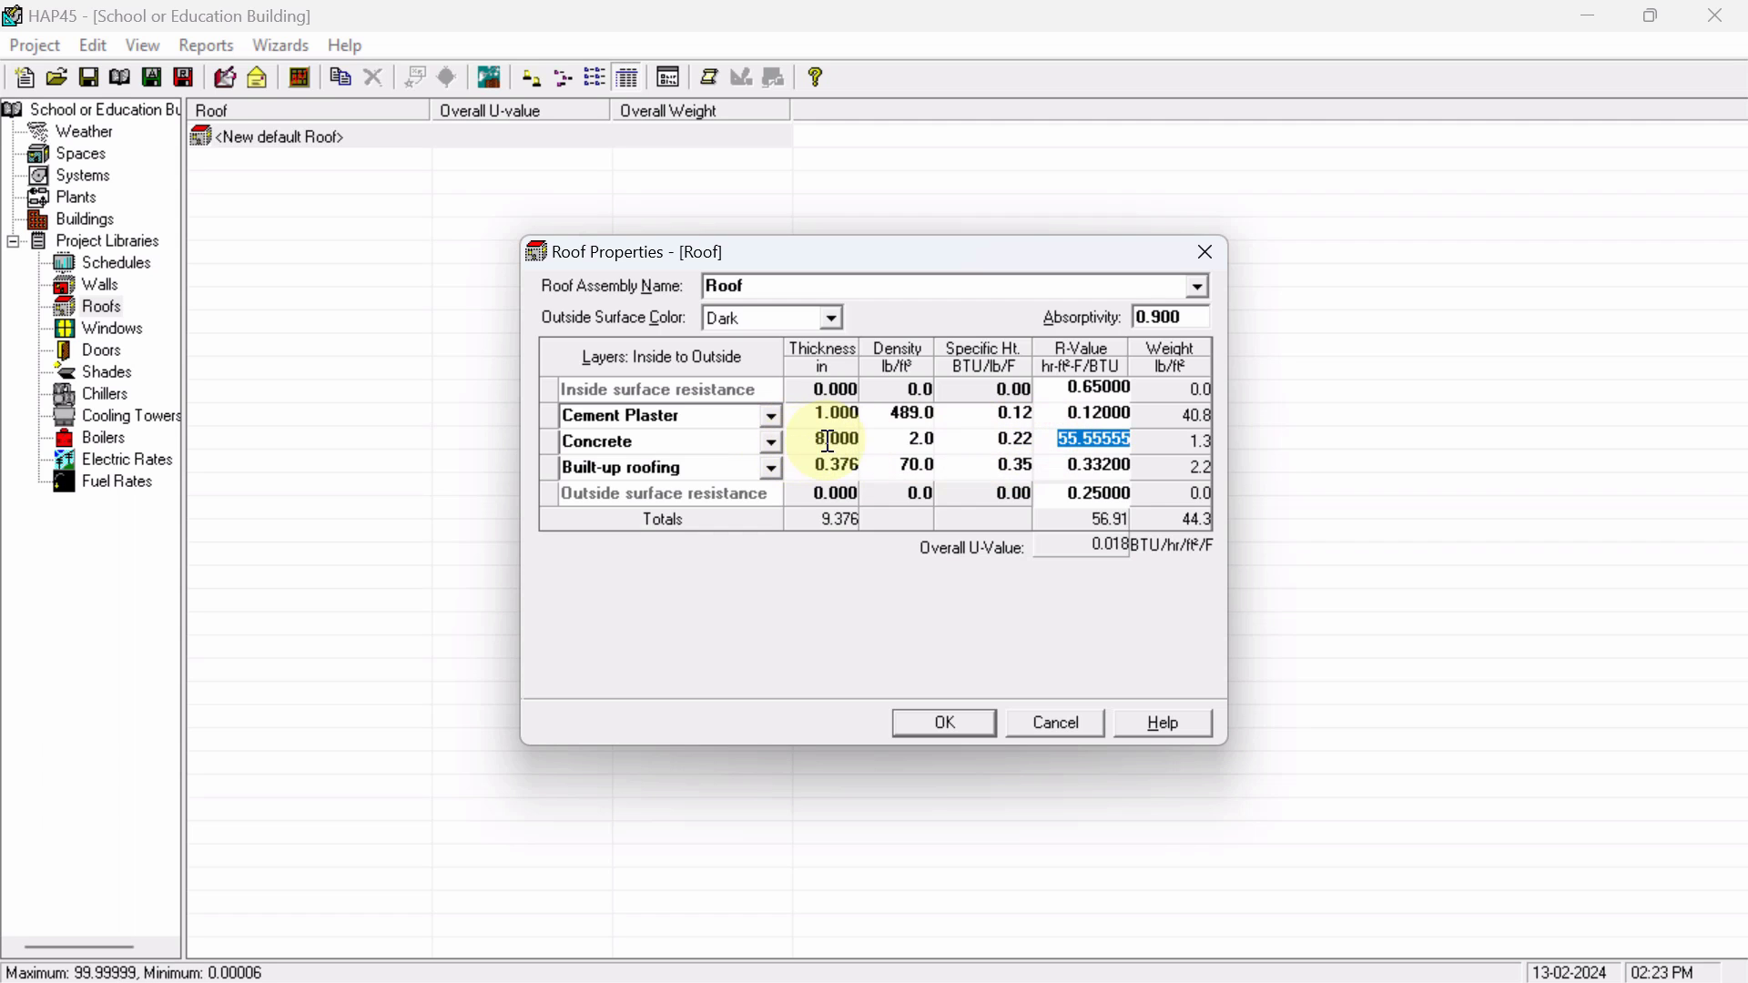
# - Browse the material list without changing it, then set the Concrete R-value to 0.64
pyautogui.click(771, 443)
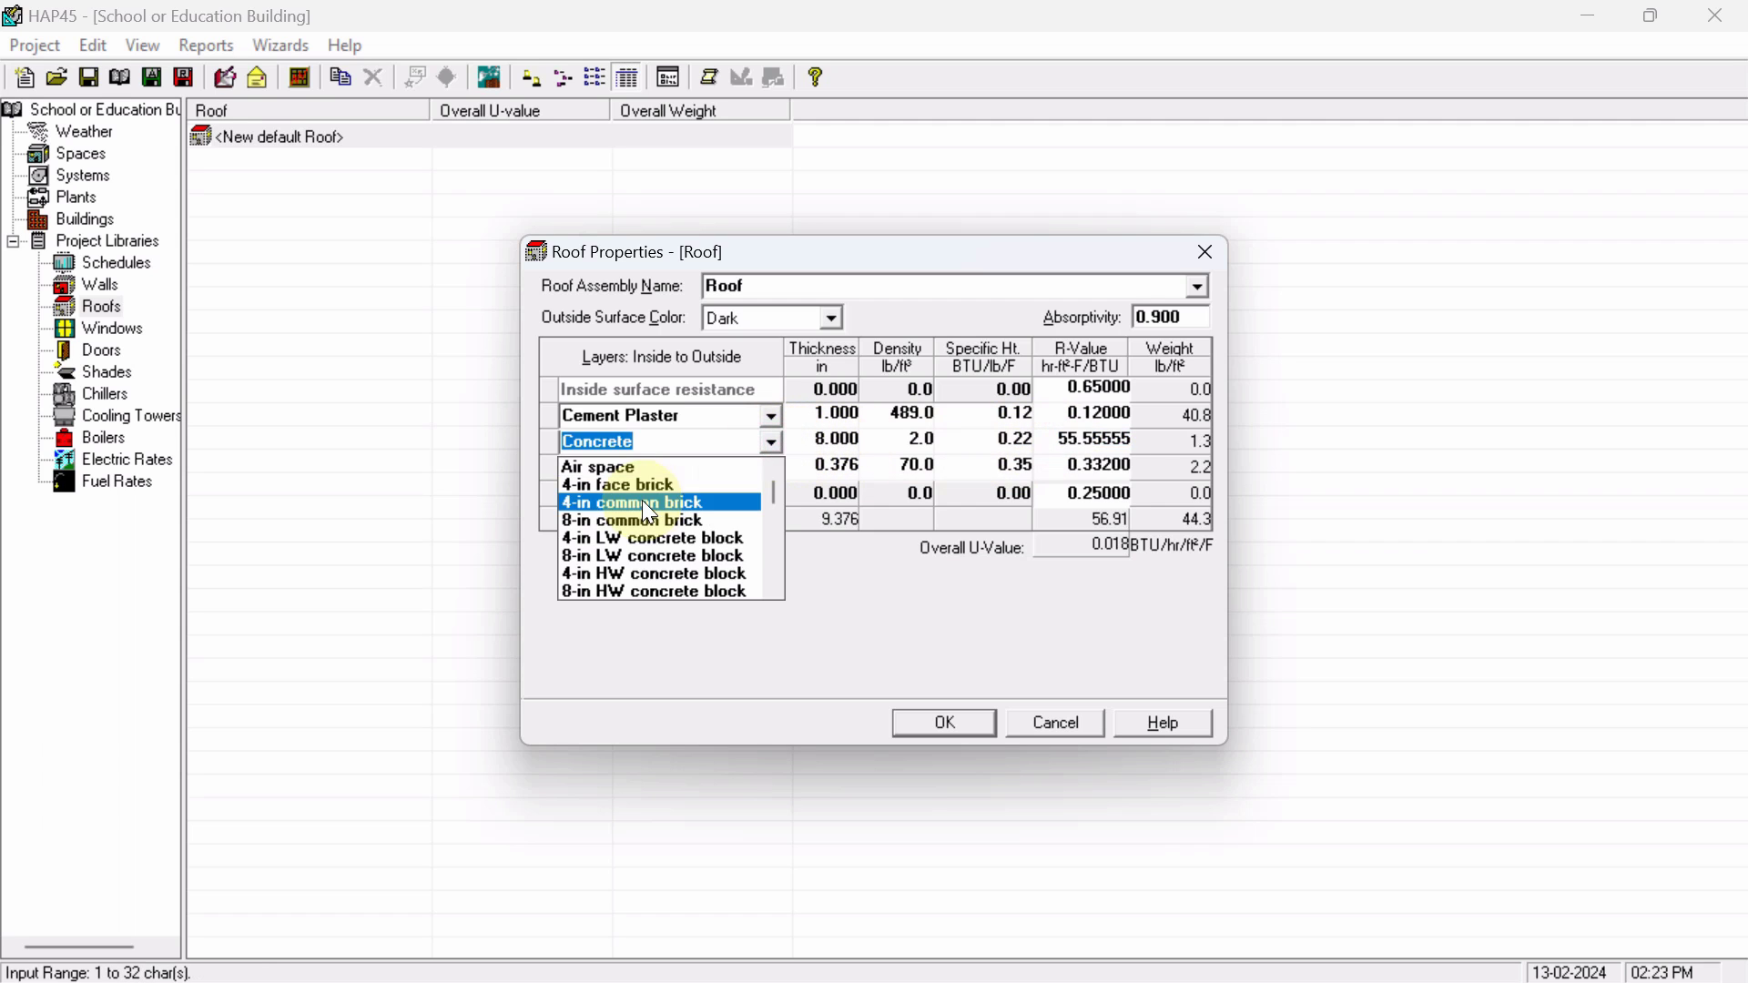
pyautogui.scroll(-2, 632, 565)
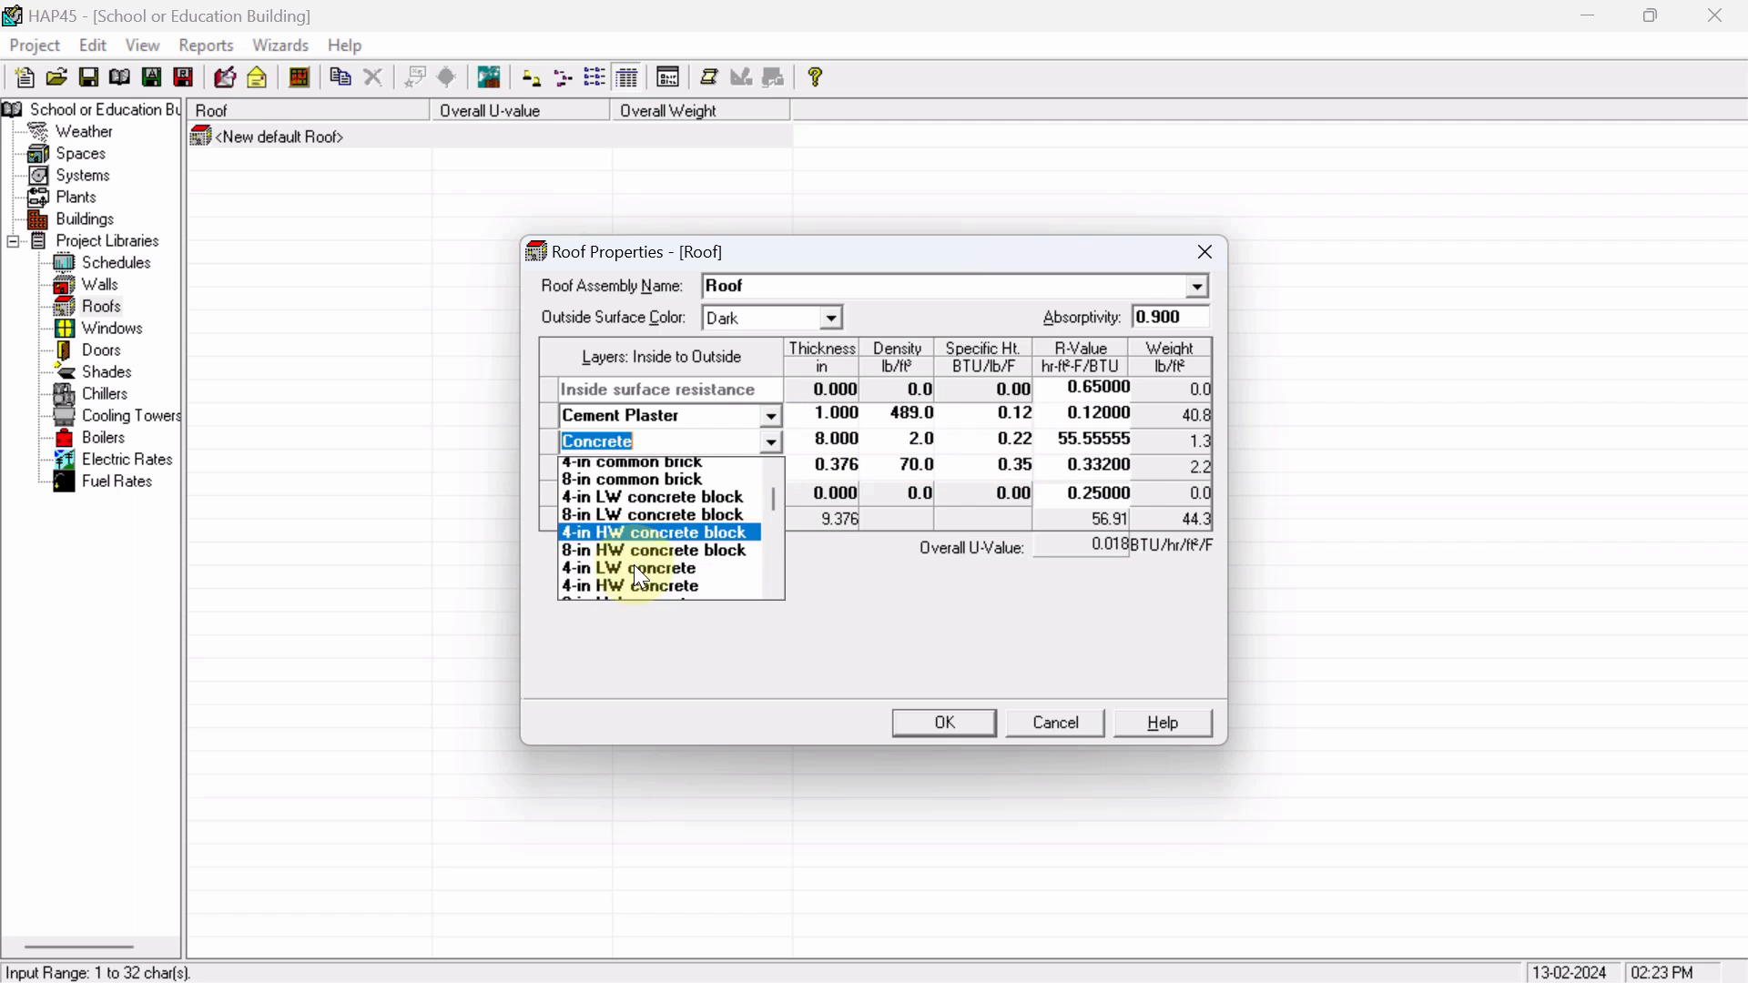
pyautogui.scroll(3, 658, 491)
pyautogui.click(674, 433)
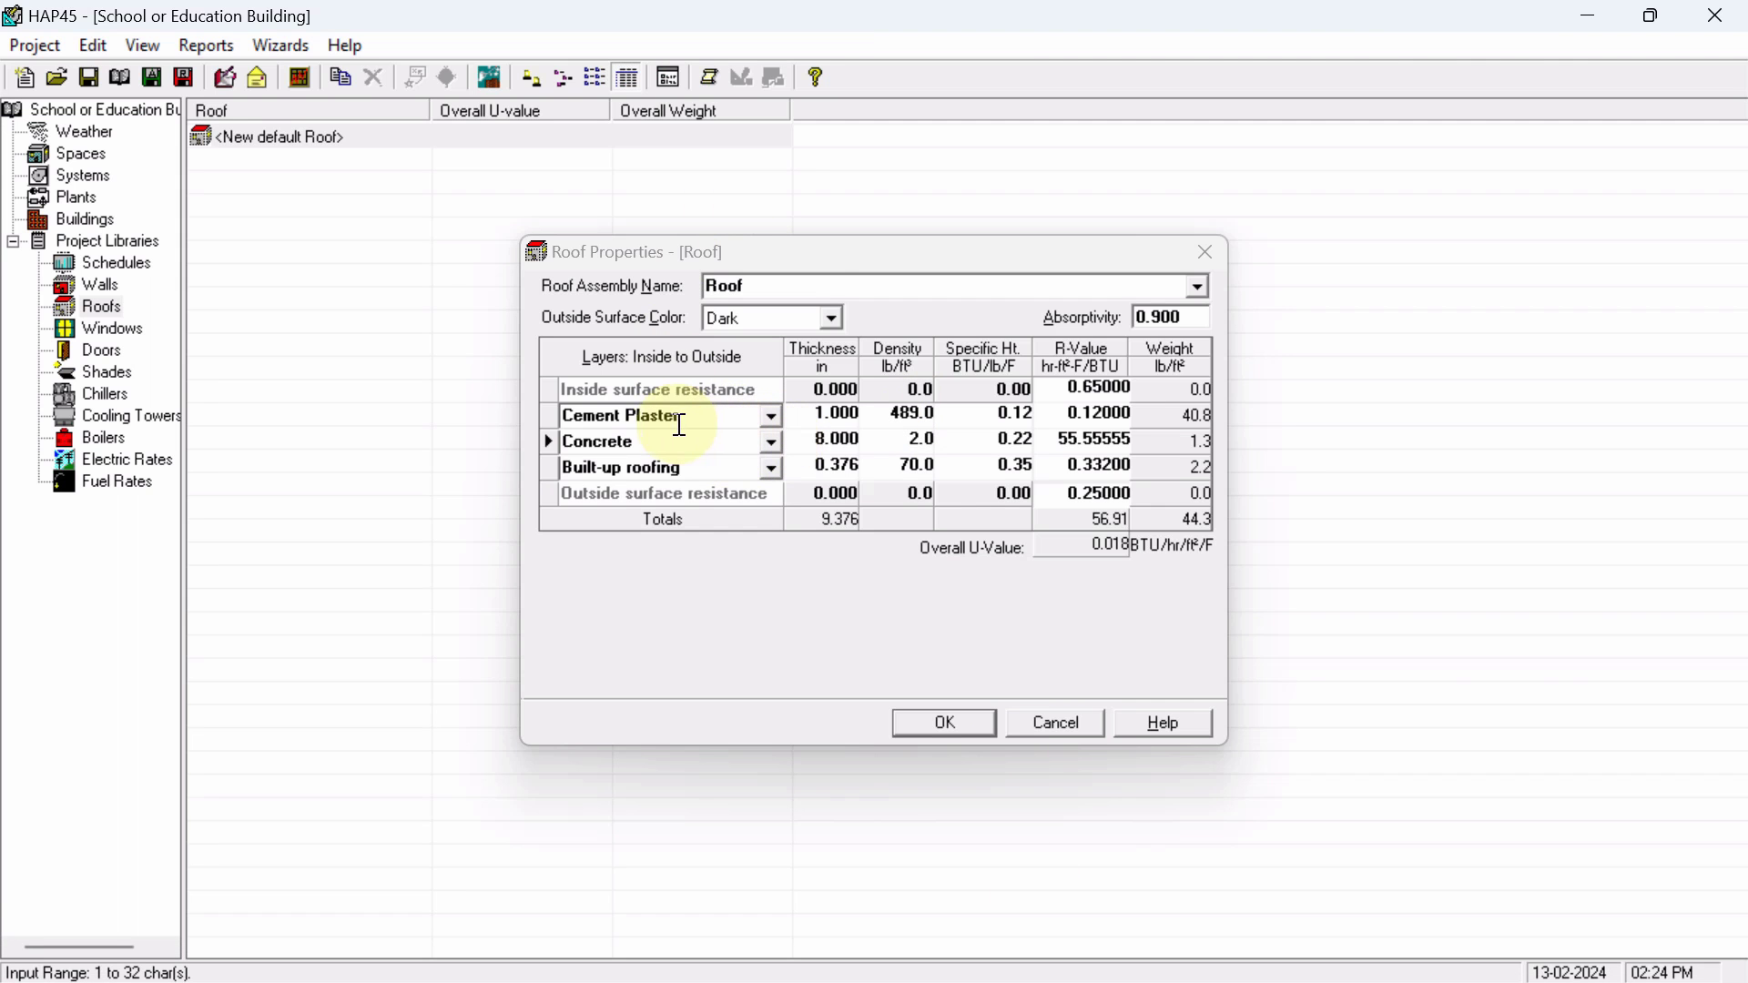
pyautogui.click(1060, 438)
pyautogui.moveTo(1059, 438); pyautogui.dragTo(1135, 440)
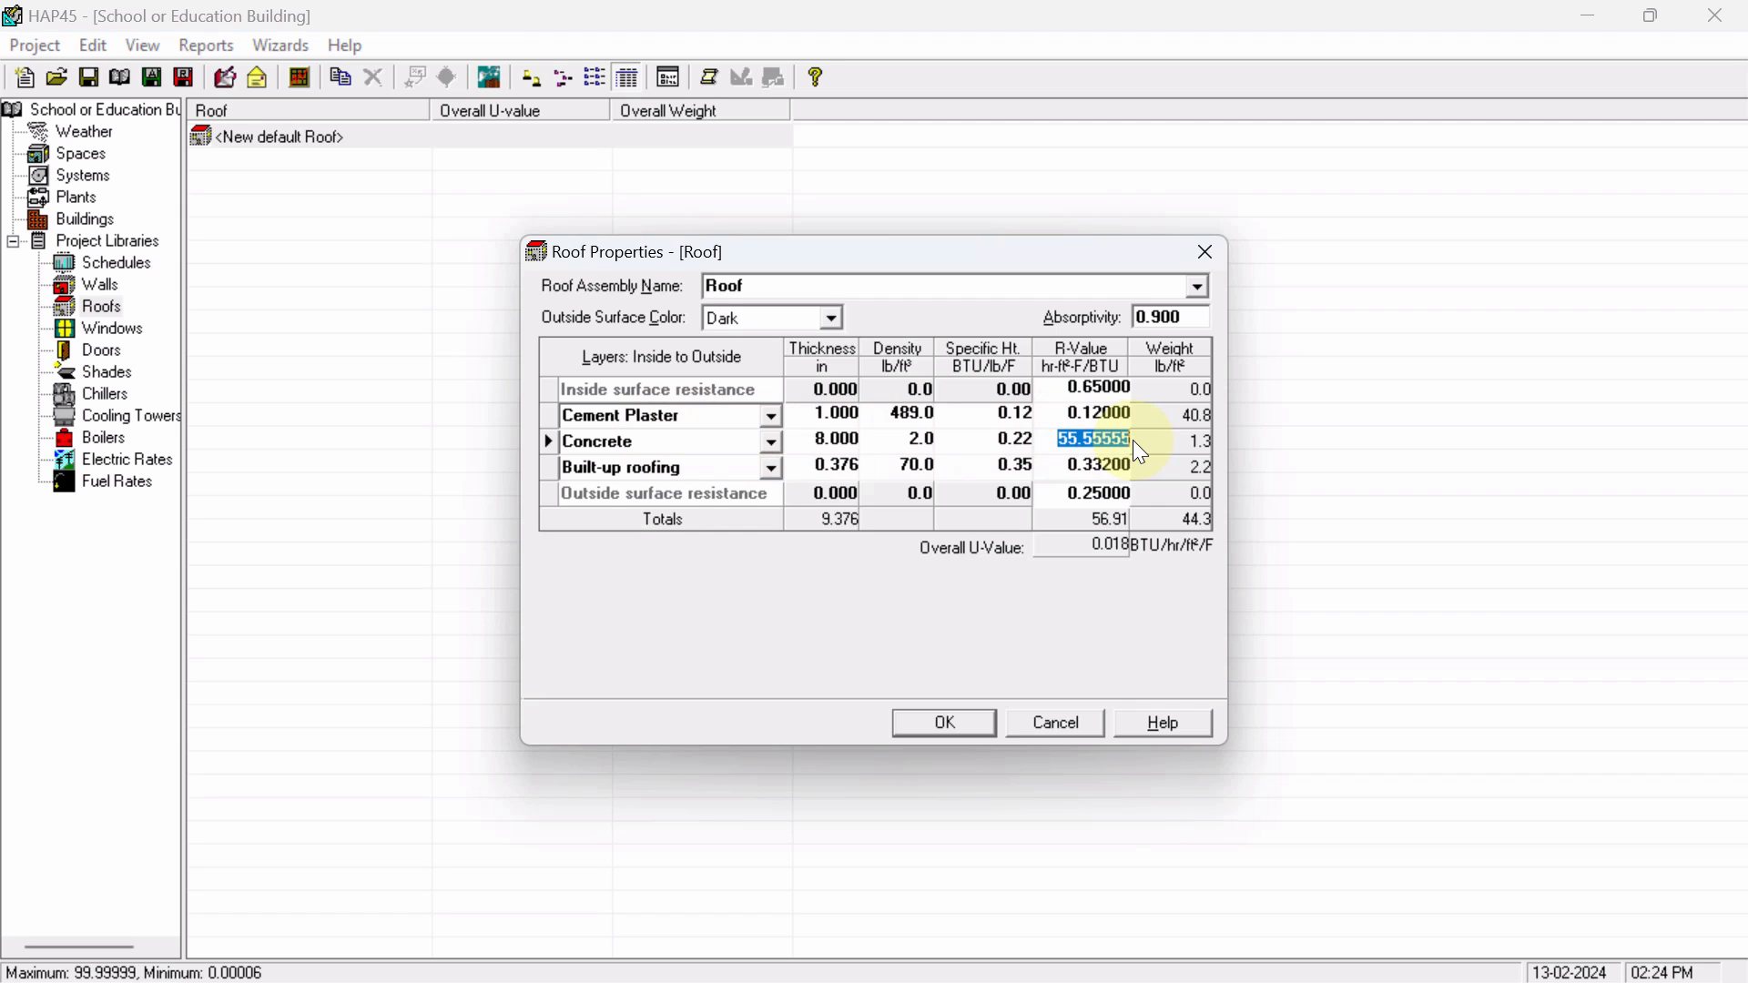
pyautogui.write('0.64')
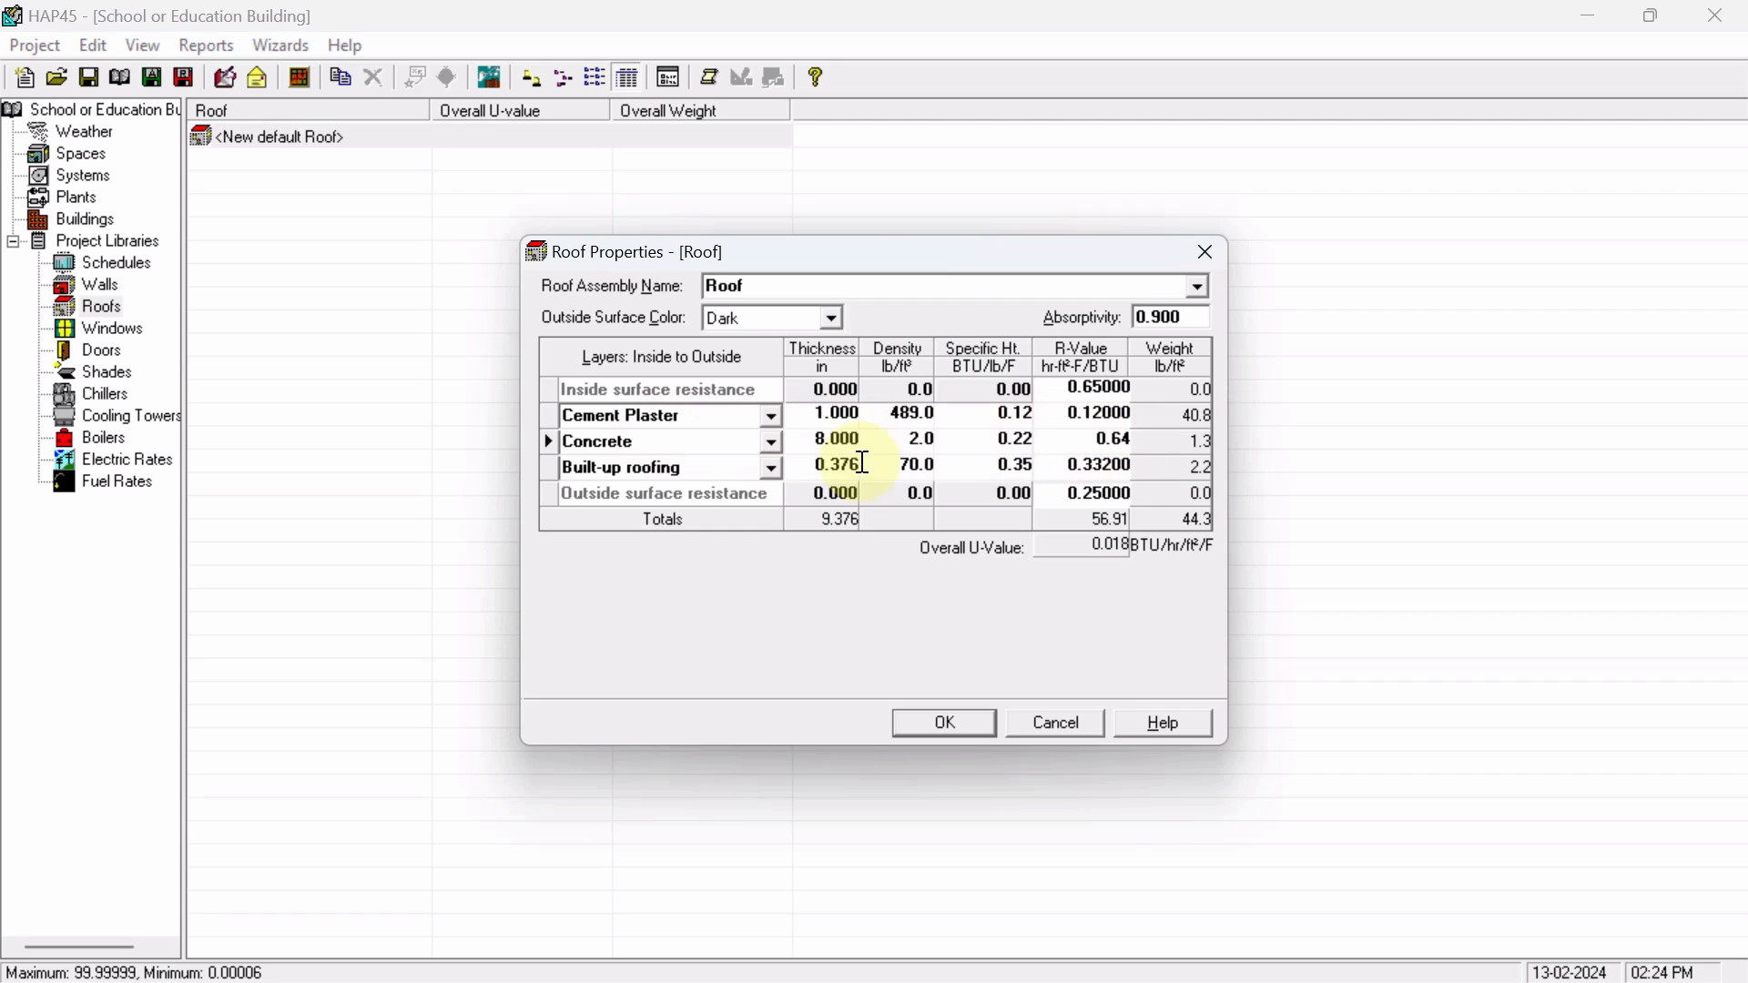
# - Replace Built-up roofing with 1-inch Cement Plaster at R-value 0.12, bringing the U-value to 0.562
pyautogui.click(707, 472)
pyautogui.write('Ce')
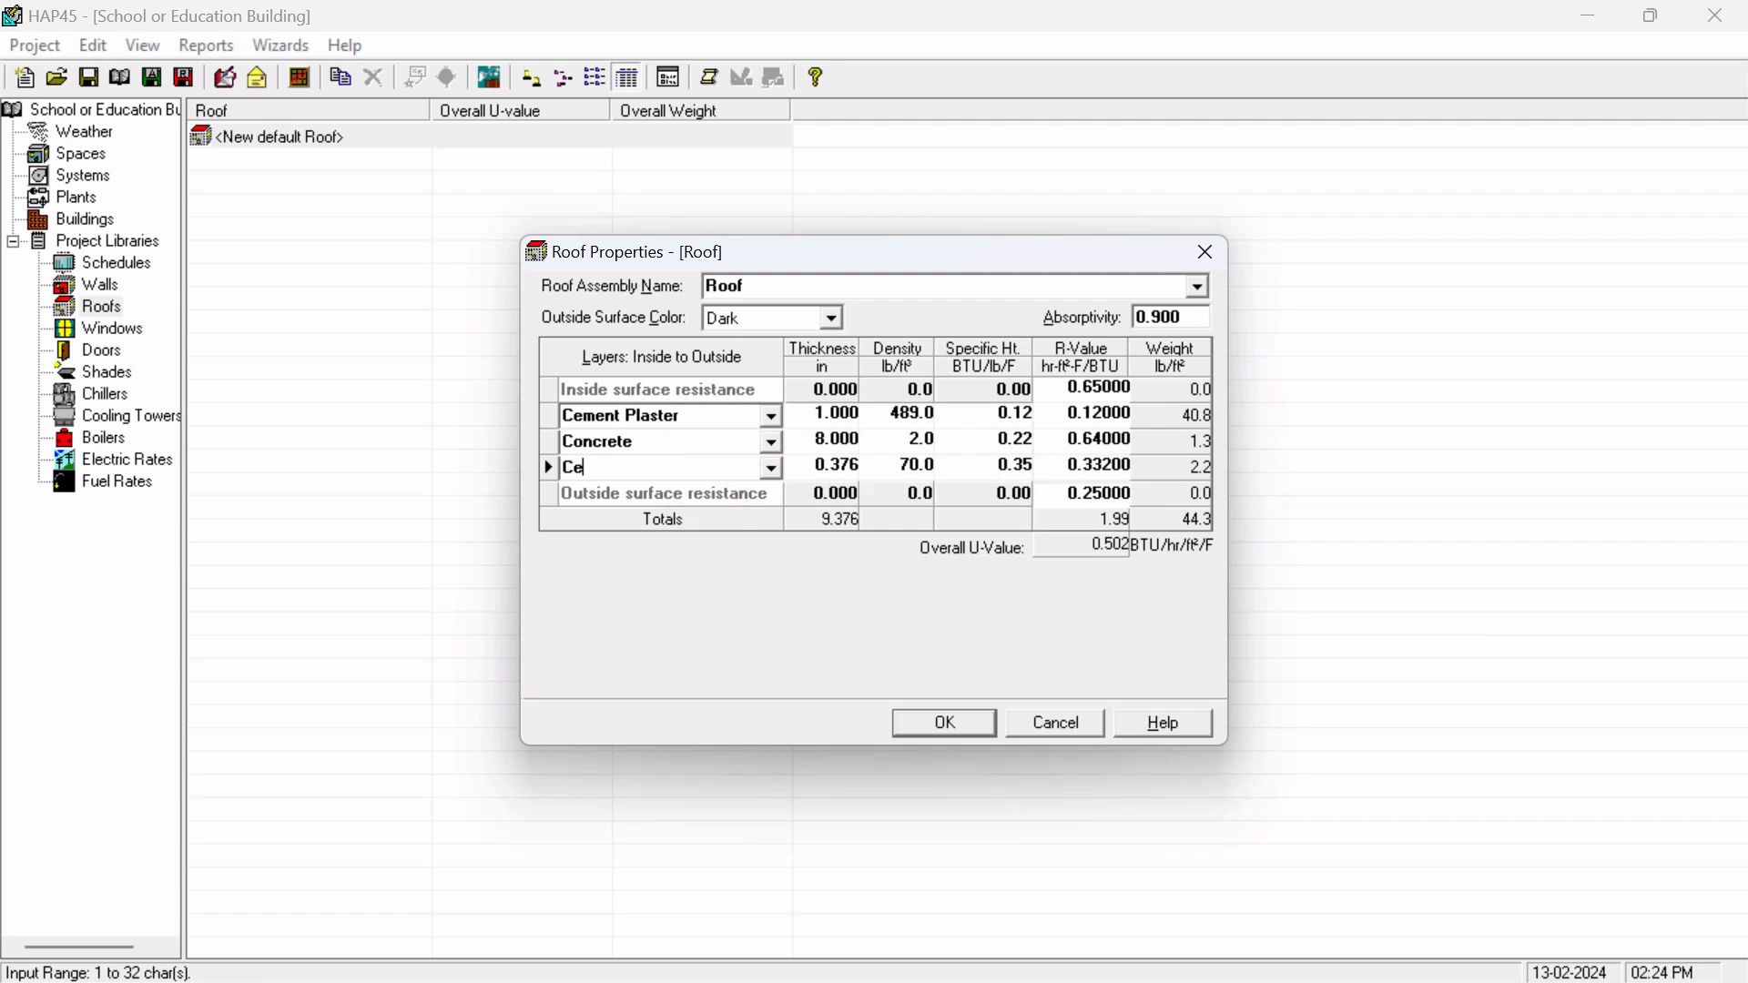
pyautogui.write('ment Plaster')
pyautogui.click(823, 466)
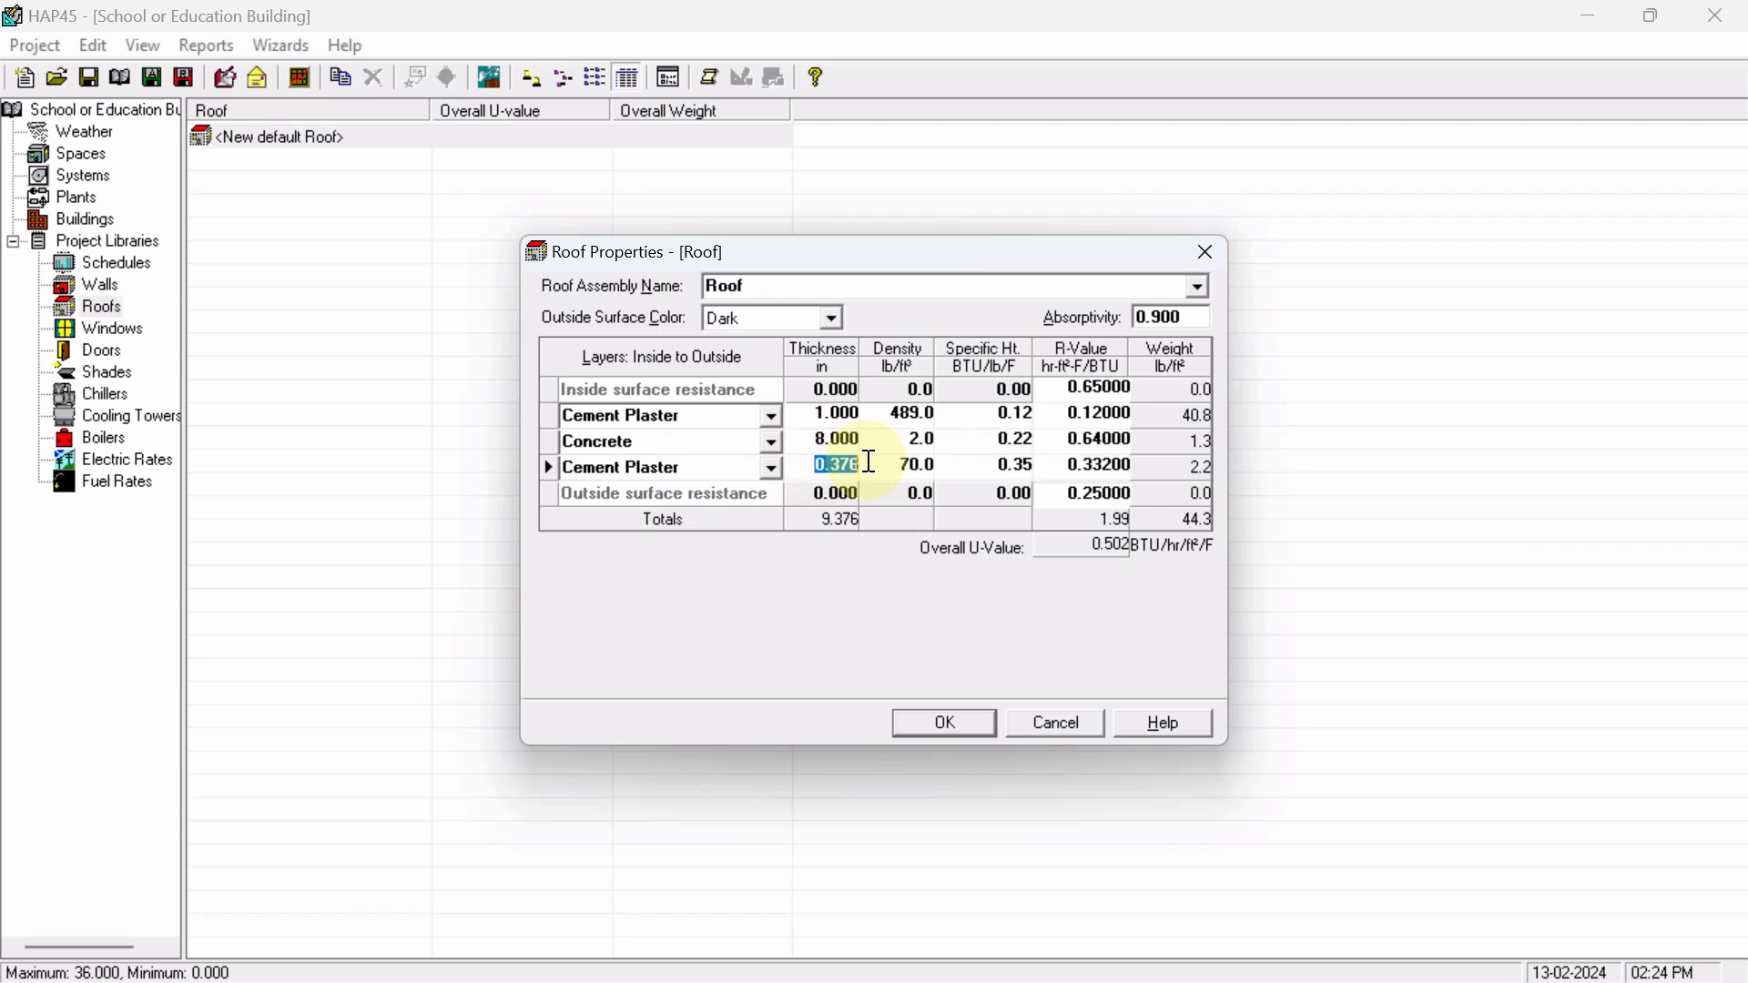
pyautogui.write('1')
pyautogui.click(1087, 465)
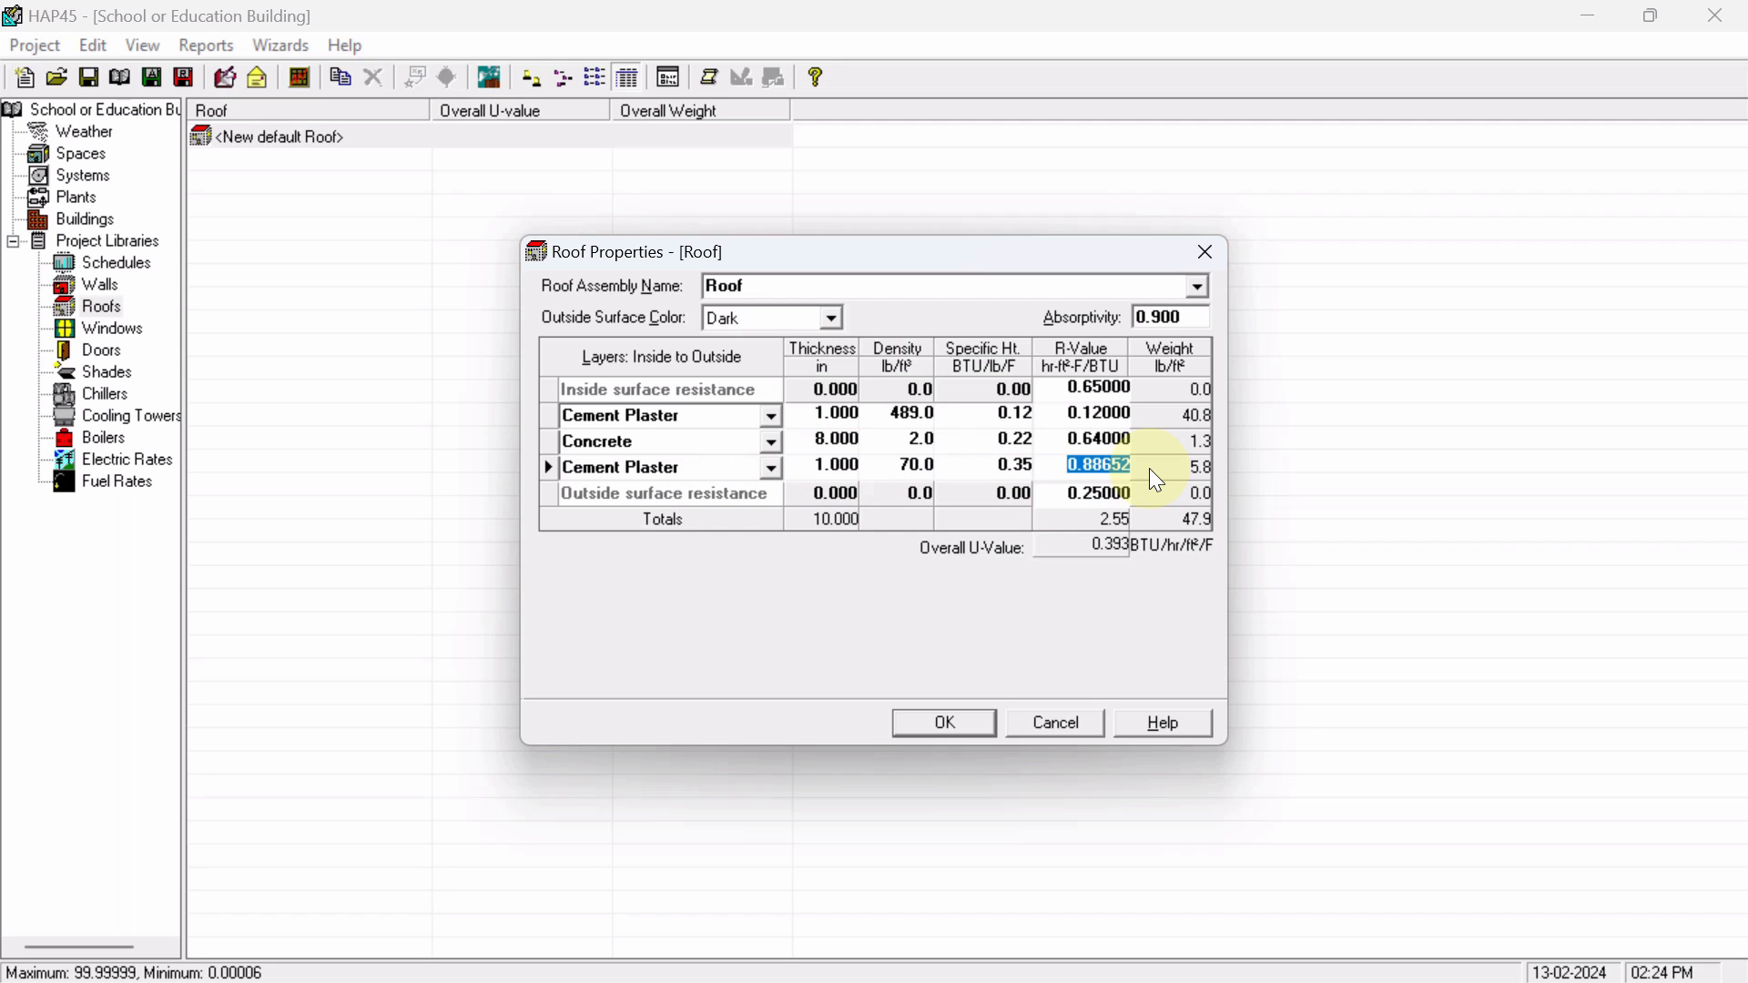
pyautogui.write('.12')
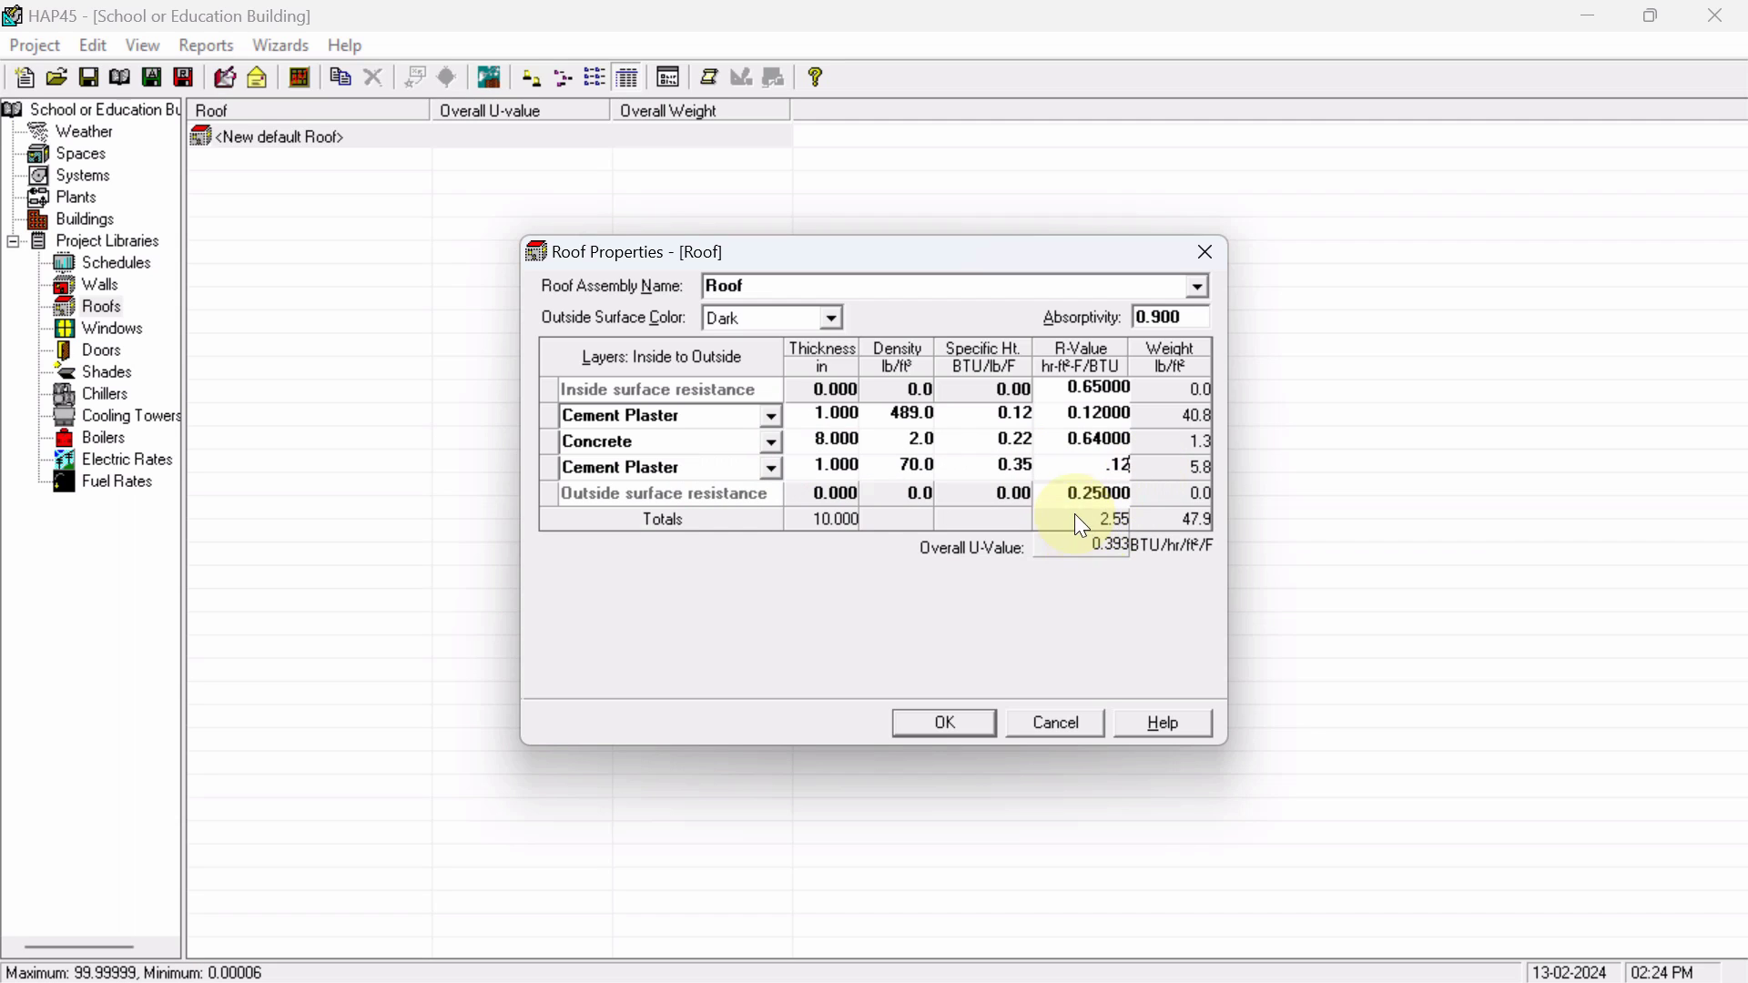
pyautogui.click(1060, 540)
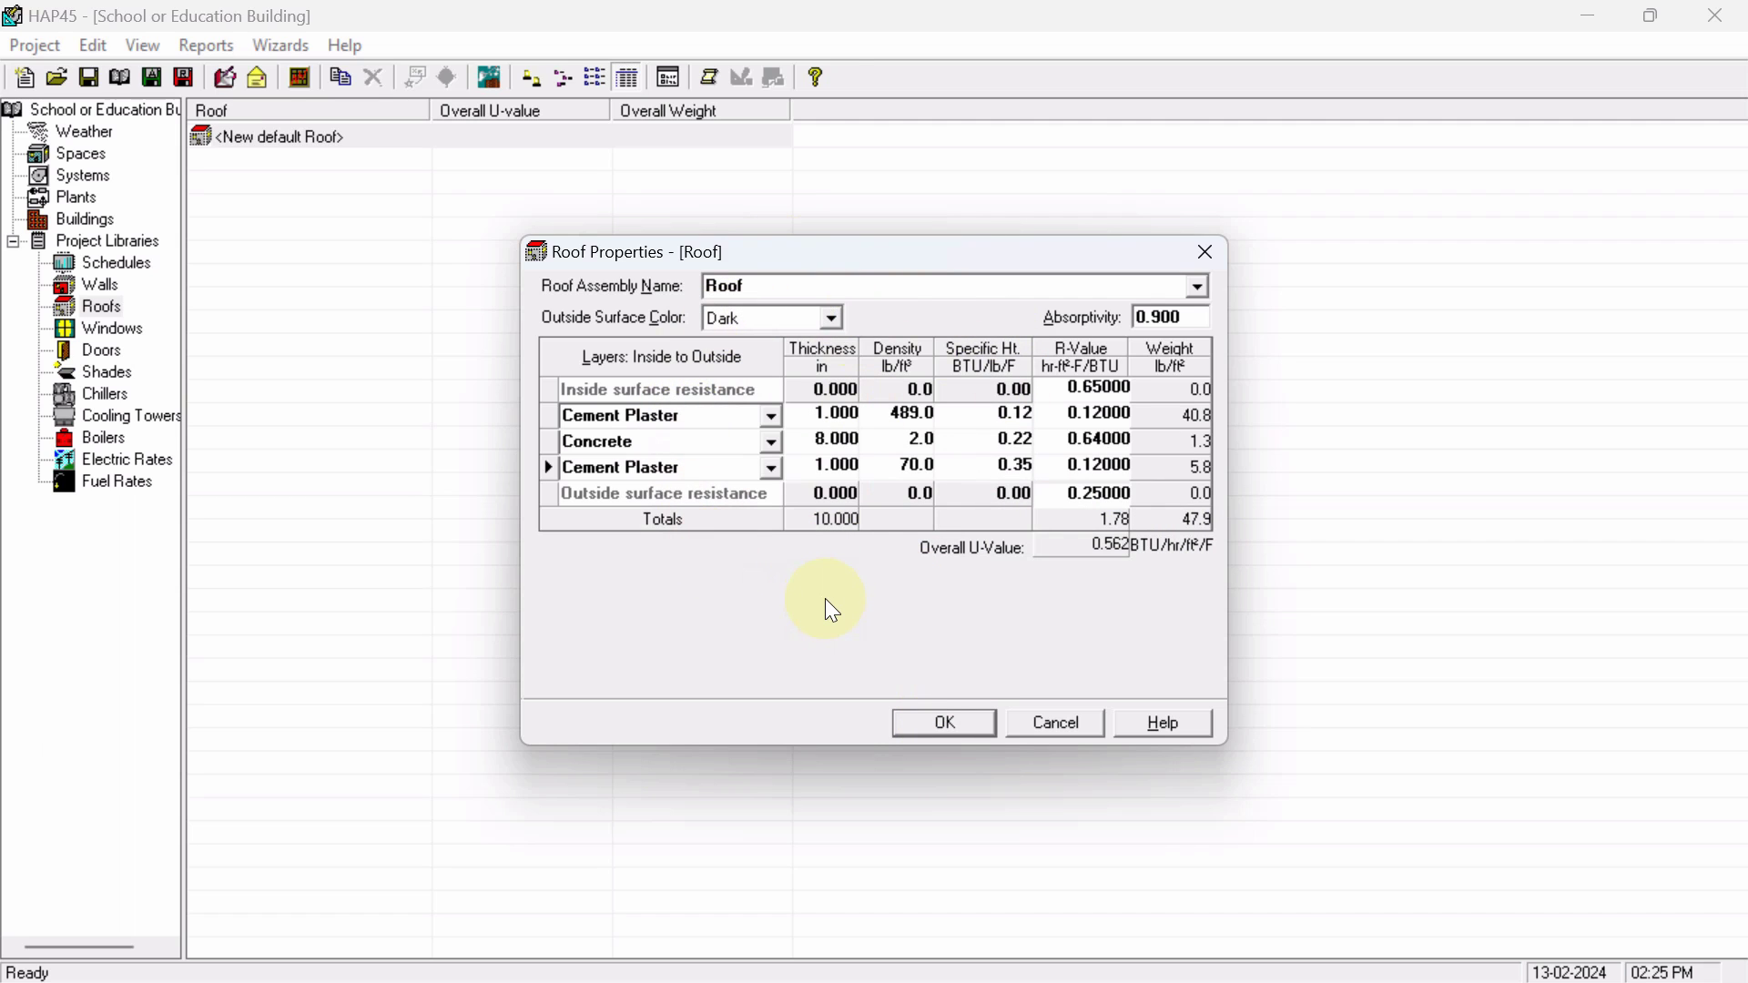
# - Confirm the Roof Properties dialog to save the Roof assembly to the library
pyautogui.click(919, 724)
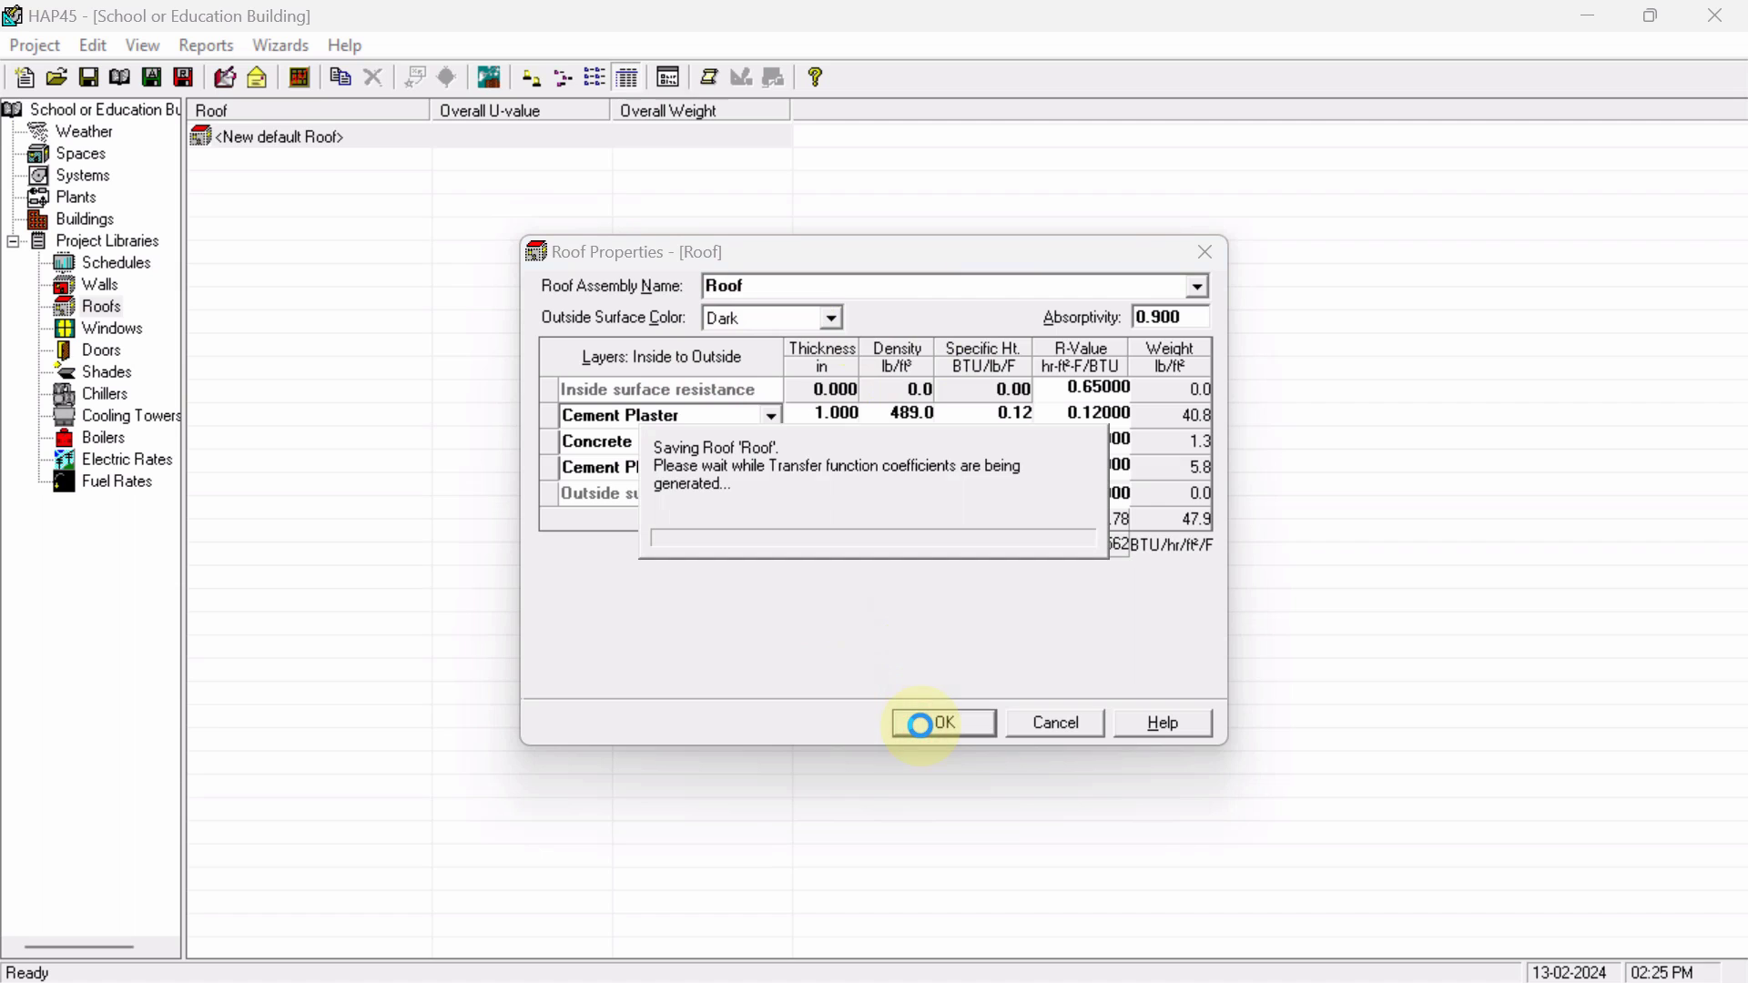